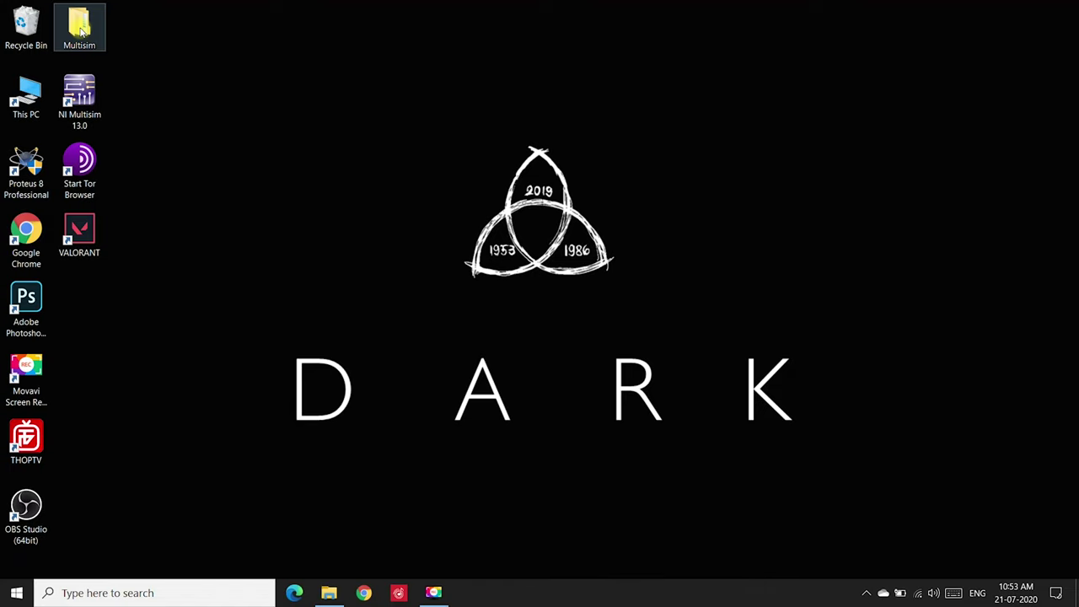
# View the reference bridge rectifier screenshots in folder 2, then close the viewer
pyautogui.doubleClick(80, 30)
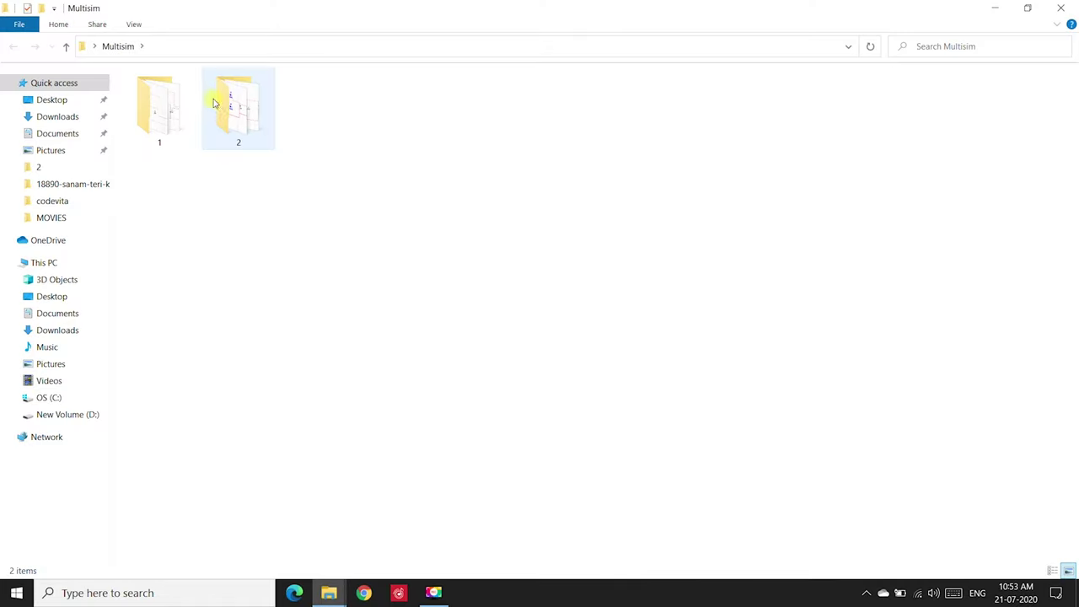
pyautogui.click(218, 102)
pyautogui.doubleClick(218, 102)
pyautogui.doubleClick(168, 140)
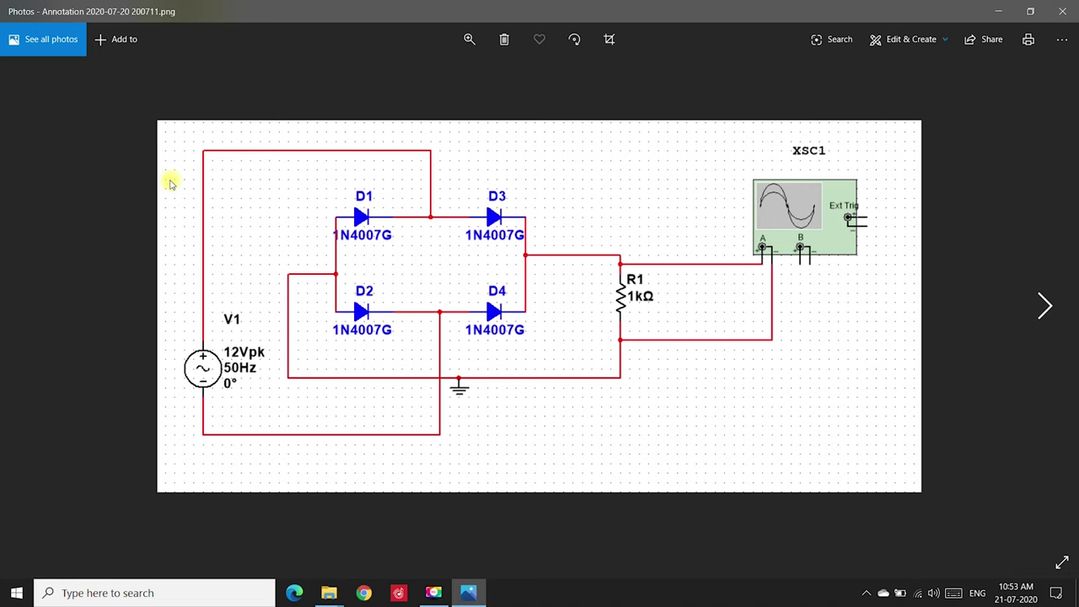
pyautogui.click(1050, 310)
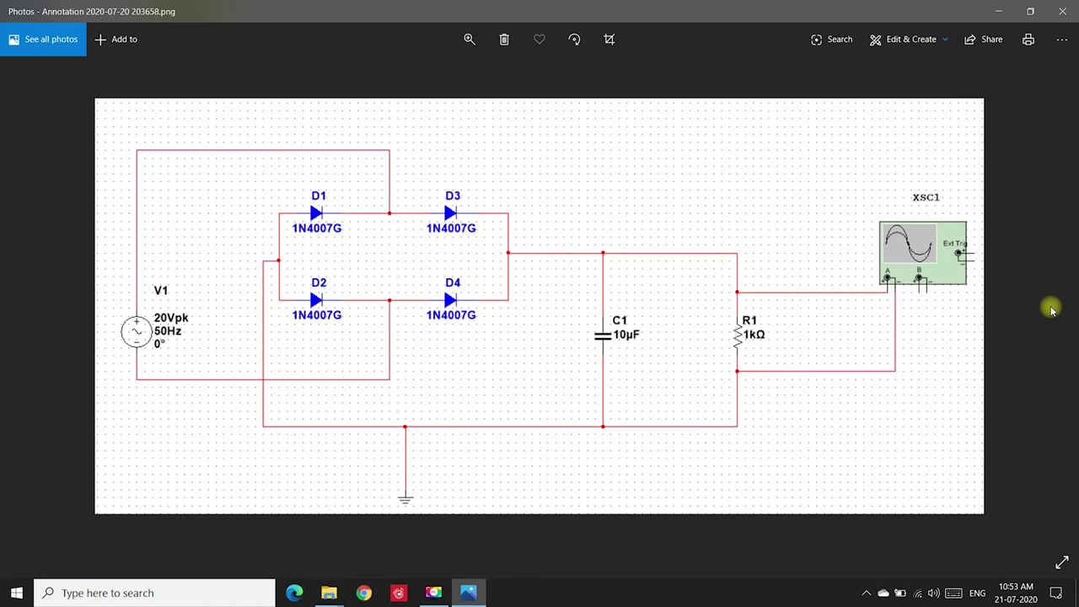
pyautogui.press('Right')
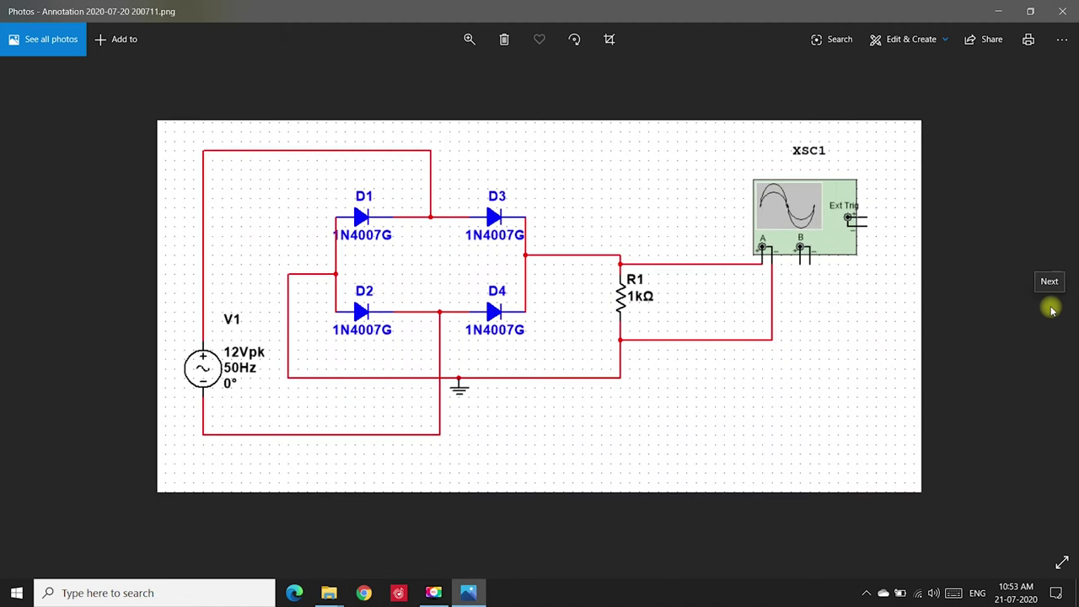
pyautogui.click(1063, 11)
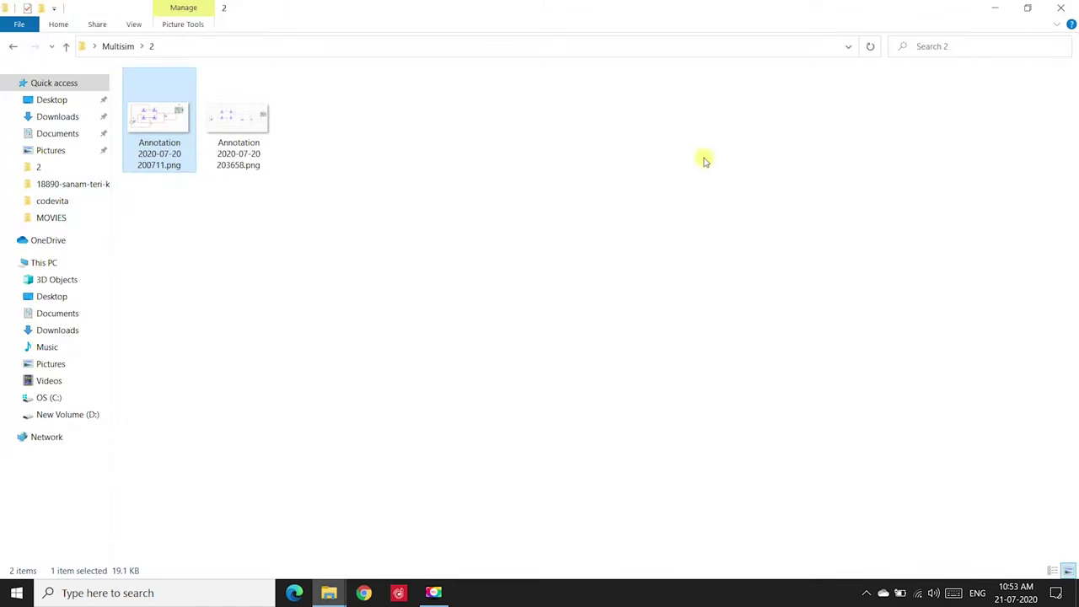
pyautogui.press('super+d')
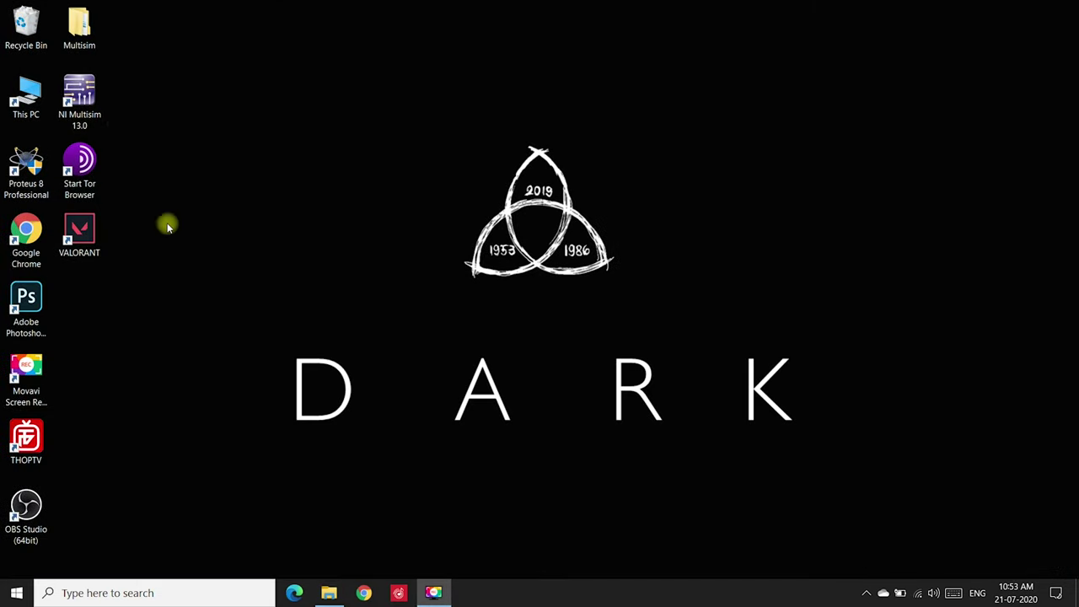
# Launch Multisim and place an AC_VOLTAGE source V1 from the Sources group
pyautogui.doubleClick(82, 98)
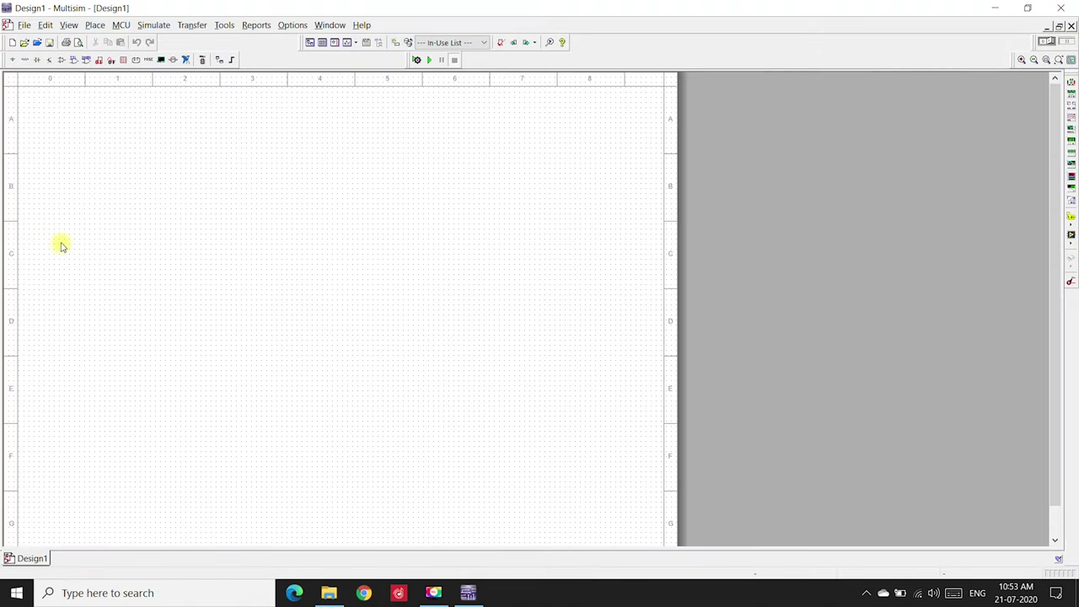
pyautogui.rightClick(61, 245)
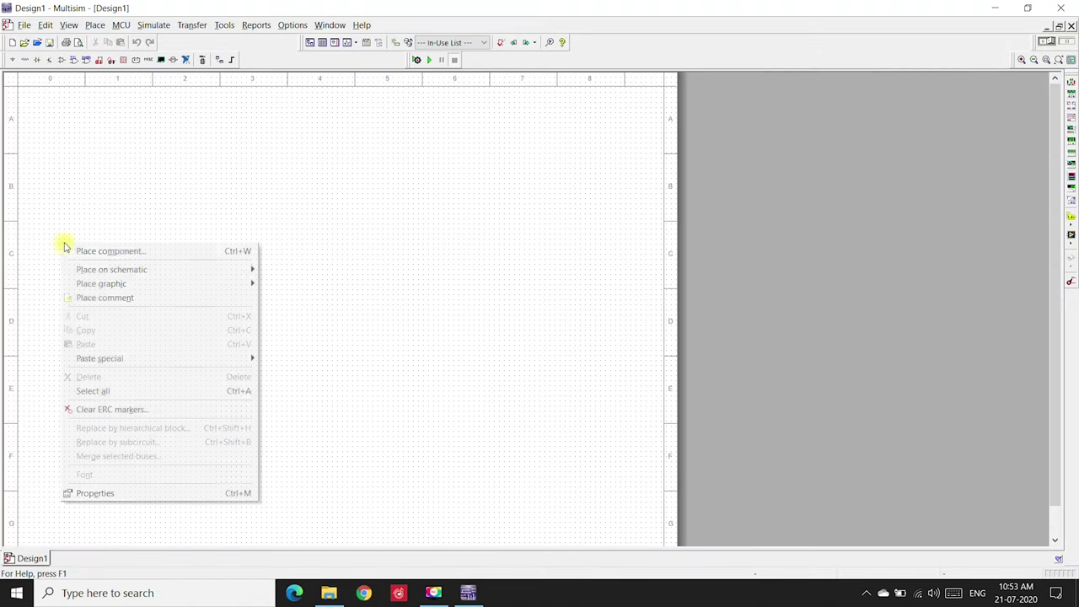
pyautogui.click(86, 249)
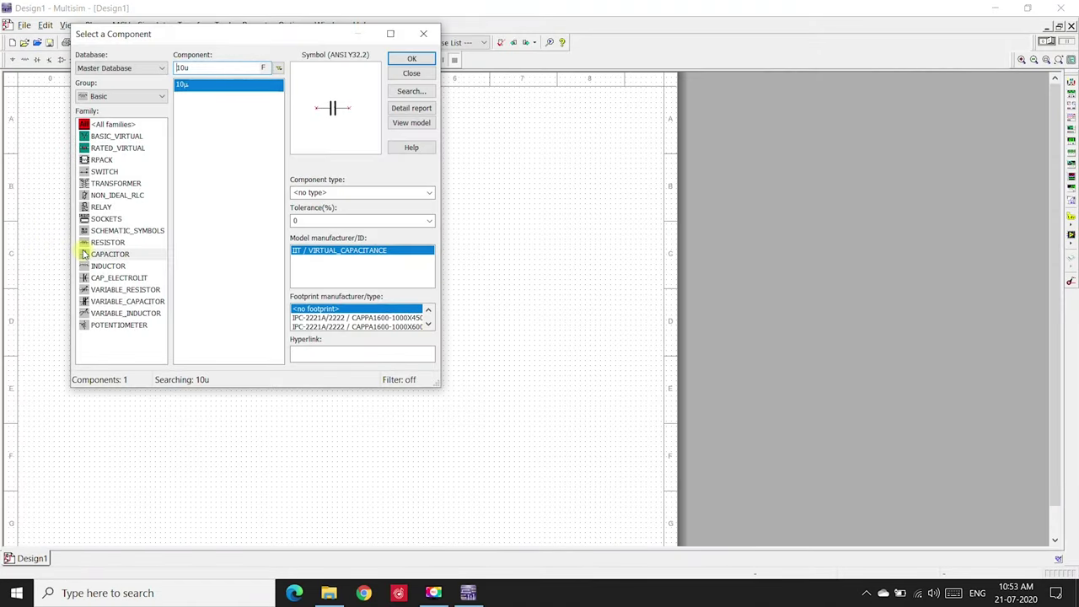
pyautogui.click(100, 97)
pyautogui.click(101, 122)
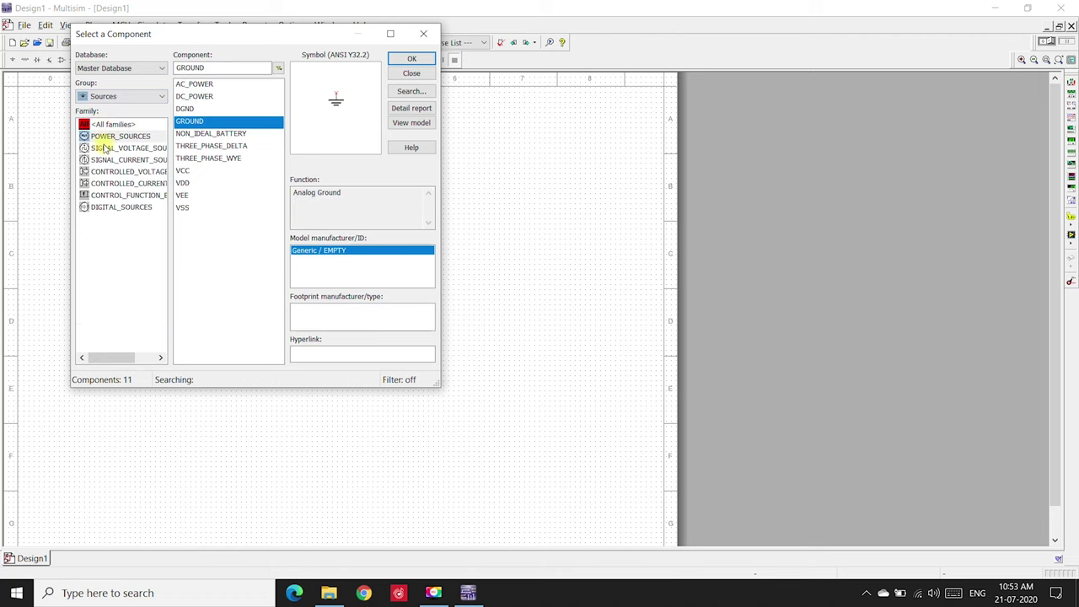
pyautogui.click(103, 148)
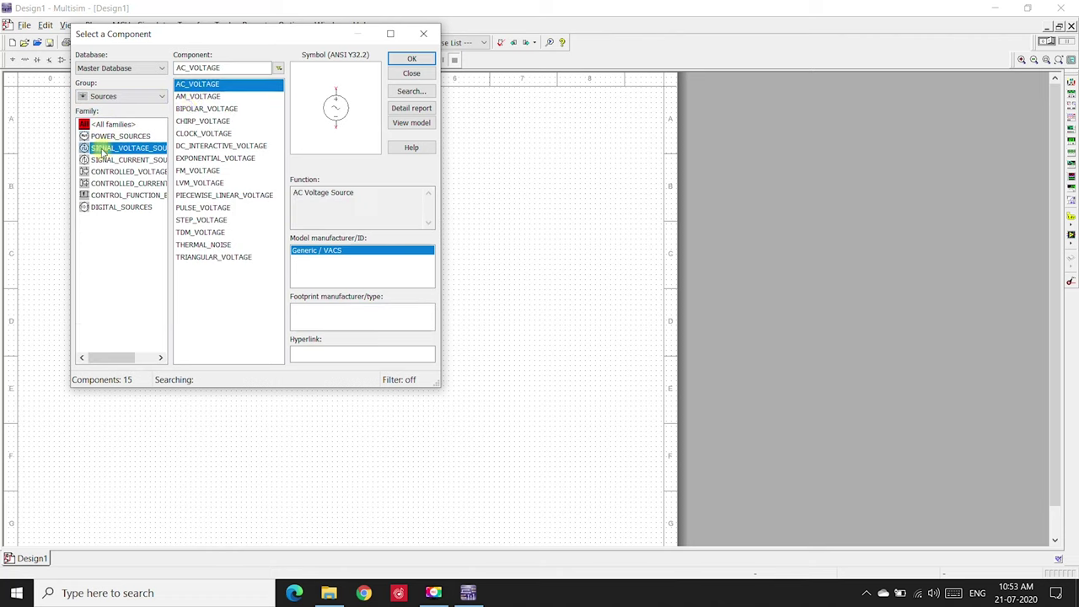
pyautogui.click(407, 59)
pyautogui.click(94, 305)
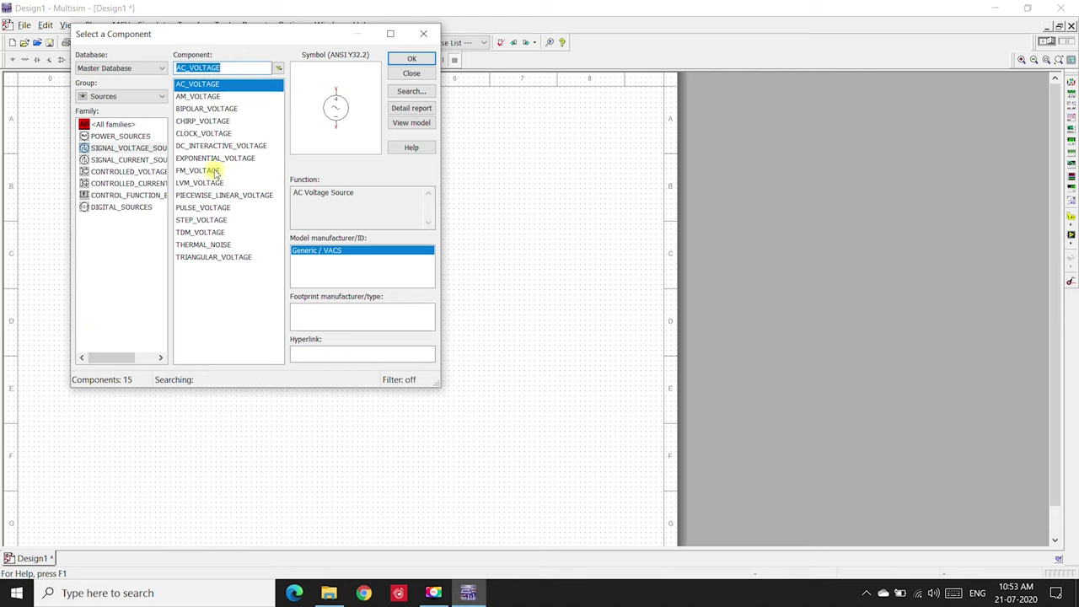
# Place four 1N4007G diodes, D1–D4, arranged in two rows of two
pyautogui.click(130, 97)
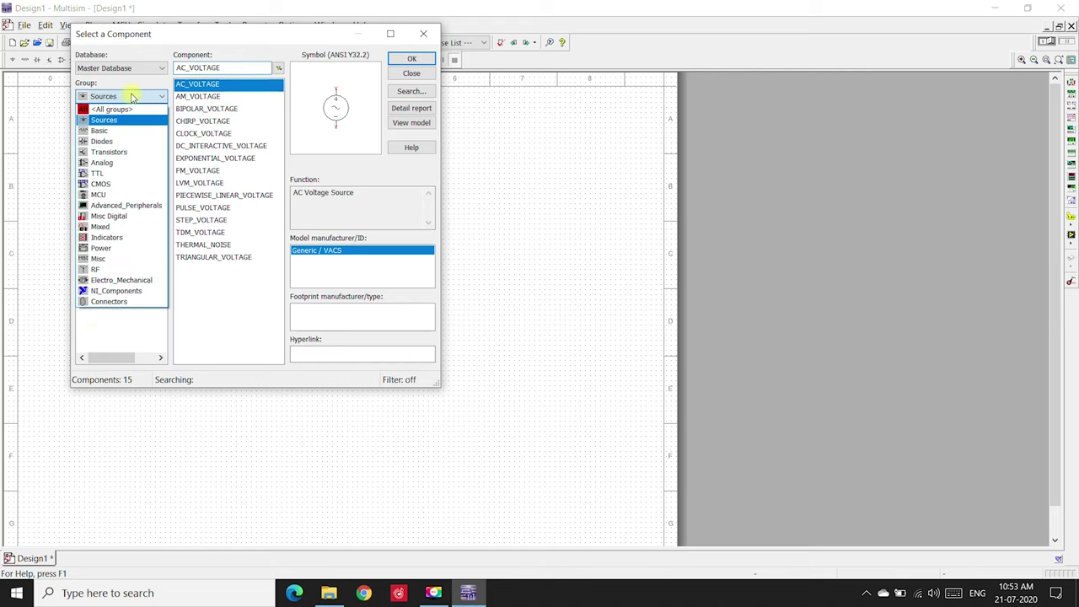
pyautogui.click(126, 132)
pyautogui.write('1n4007')
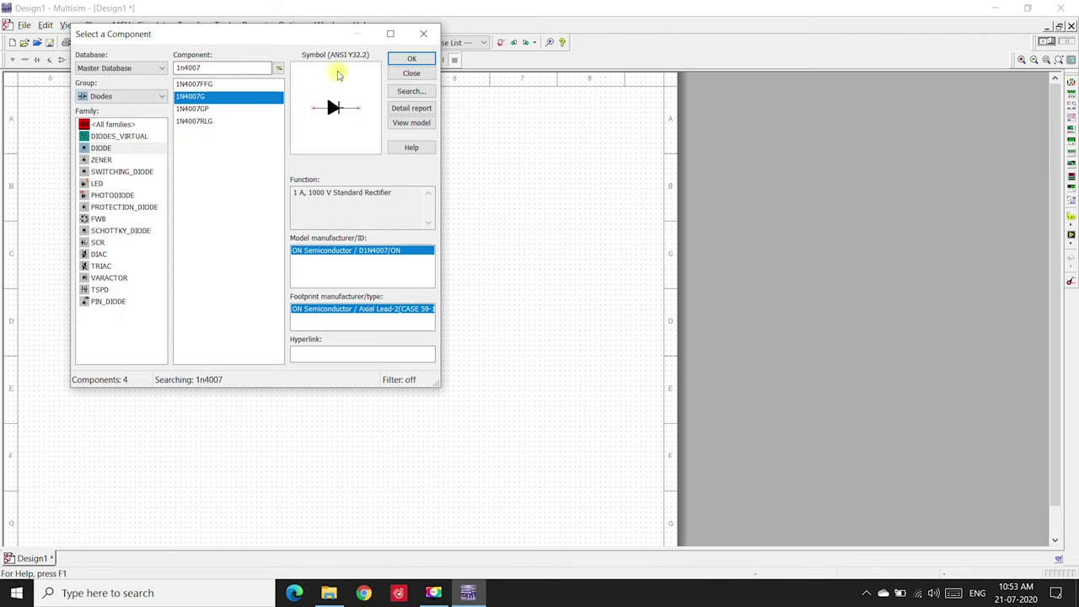
pyautogui.click(411, 58)
pyautogui.click(411, 57)
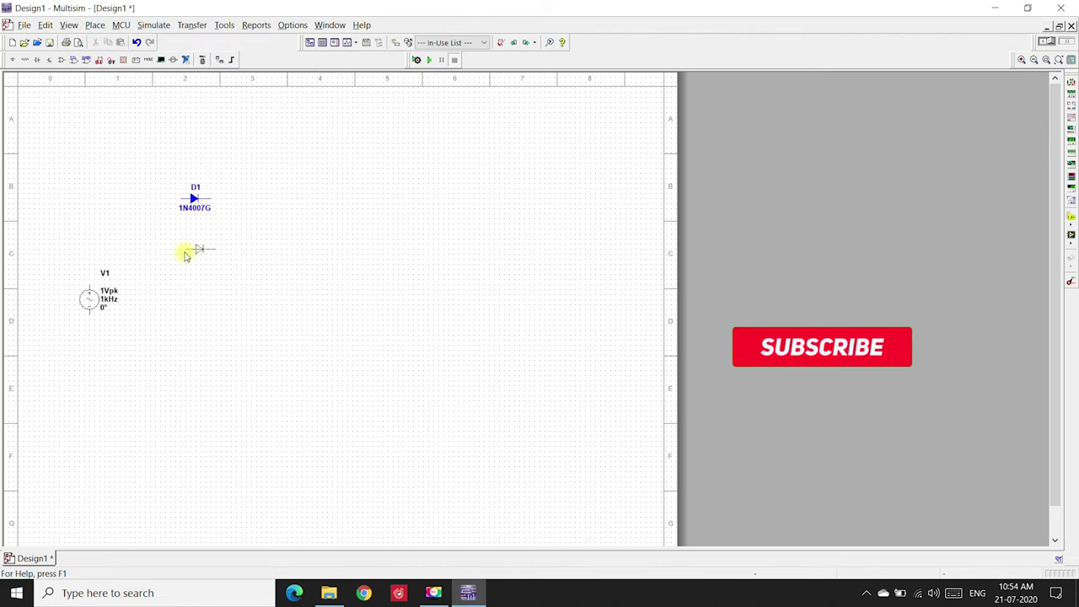
pyautogui.click(183, 253)
pyautogui.click(411, 57)
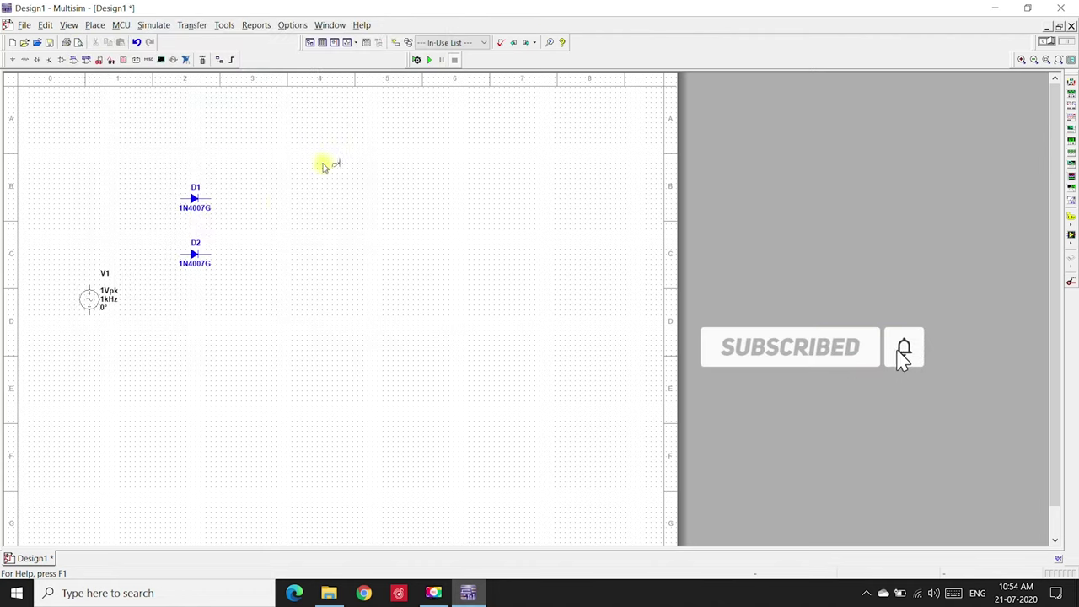
pyautogui.click(272, 201)
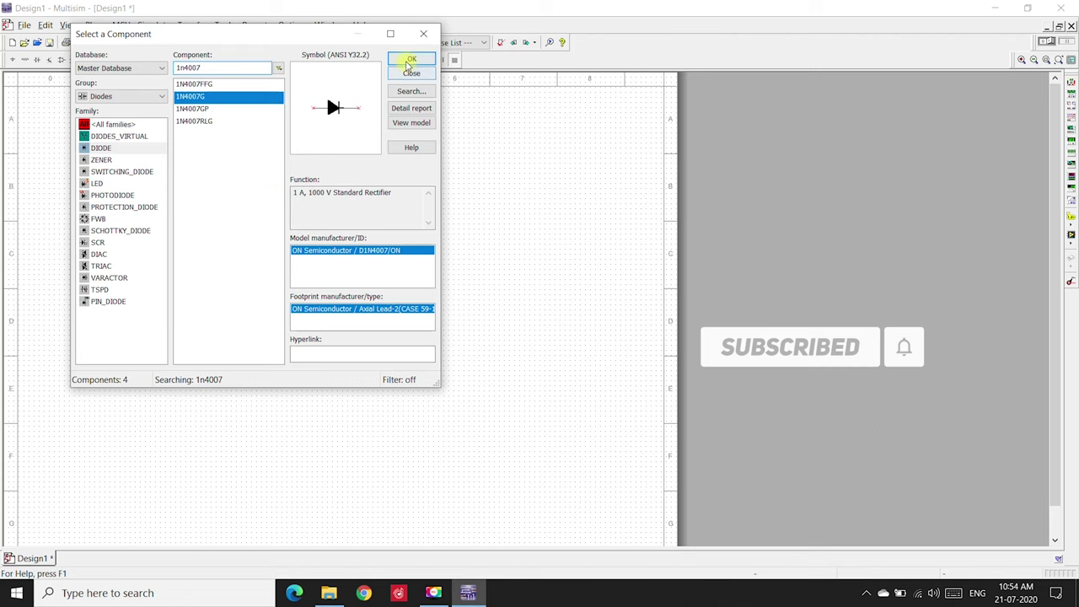
pyautogui.click(411, 58)
pyautogui.click(270, 260)
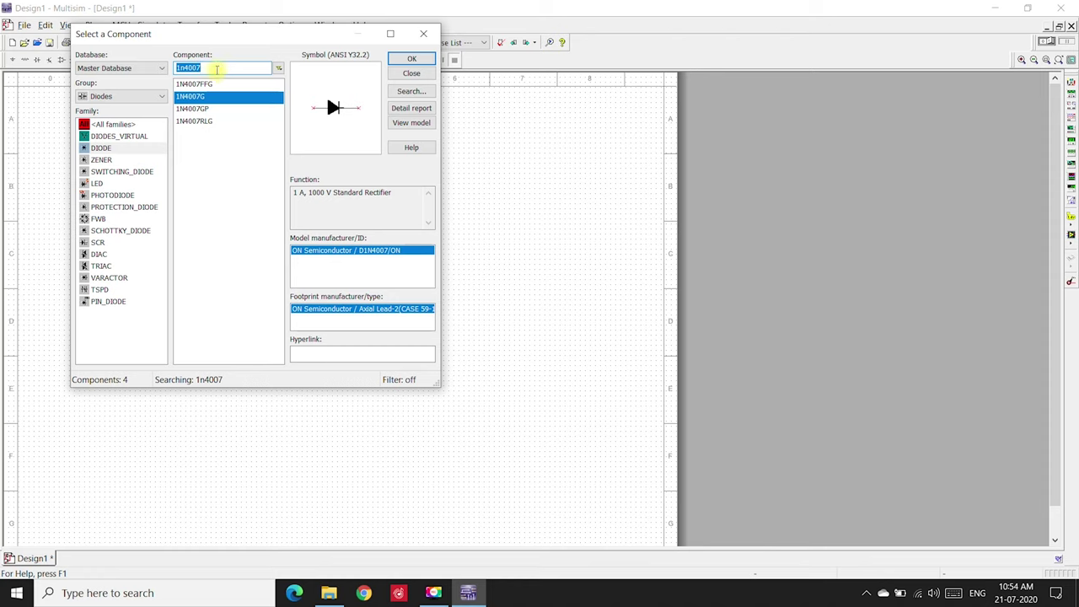
# Place a 1k resistor R1 from the Basic group on the schematic
pyautogui.click(126, 97)
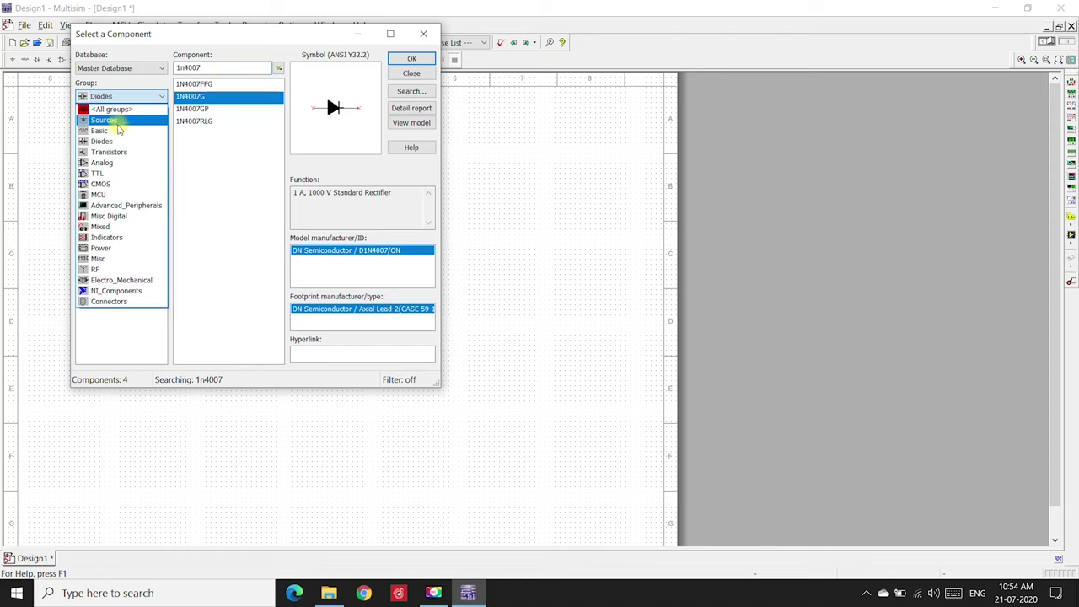
pyautogui.click(119, 131)
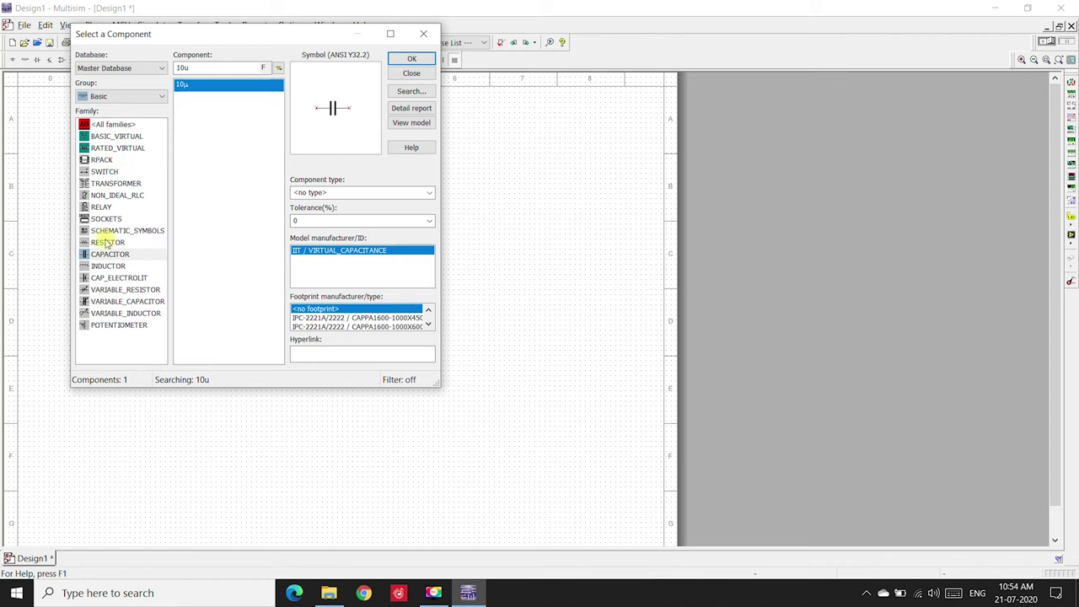
pyautogui.click(107, 242)
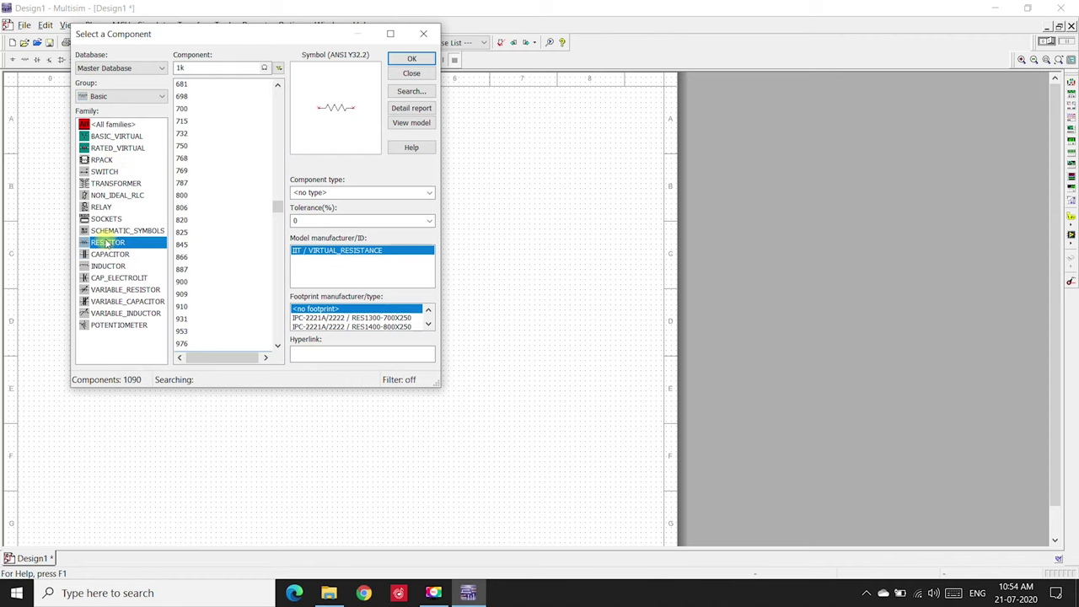
pyautogui.click(397, 59)
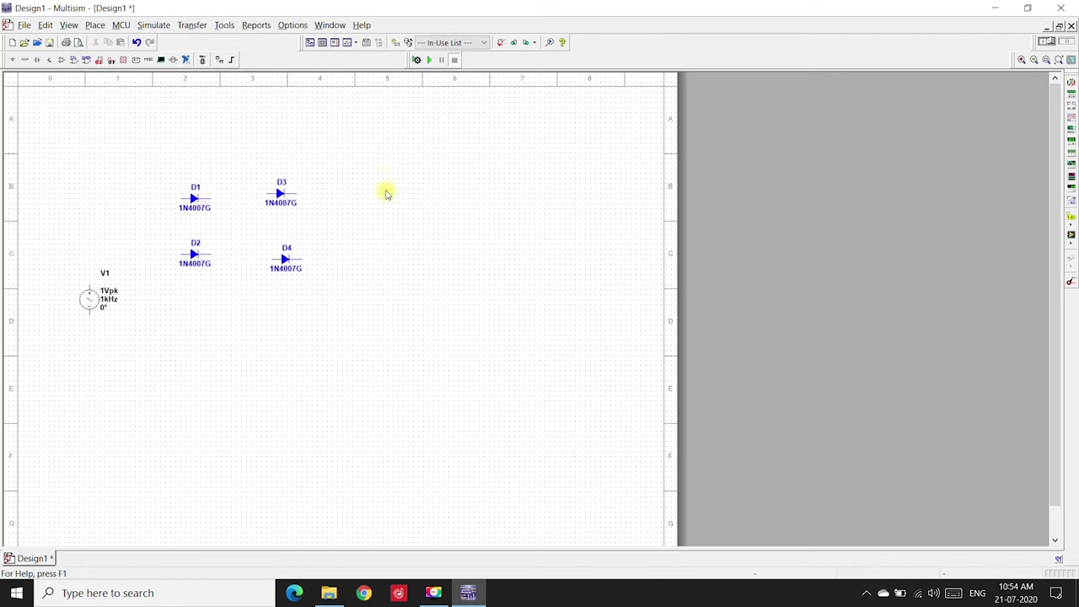
pyautogui.click(396, 266)
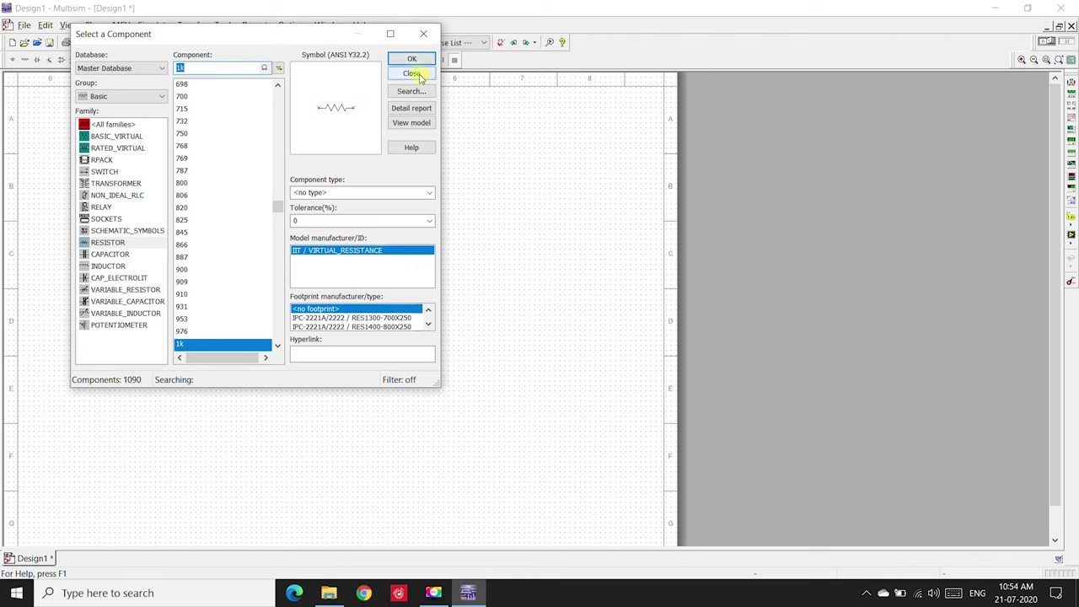
# Place a ground symbol from Power Sources below the diodes and bring up the screenshot folder
pyautogui.click(125, 99)
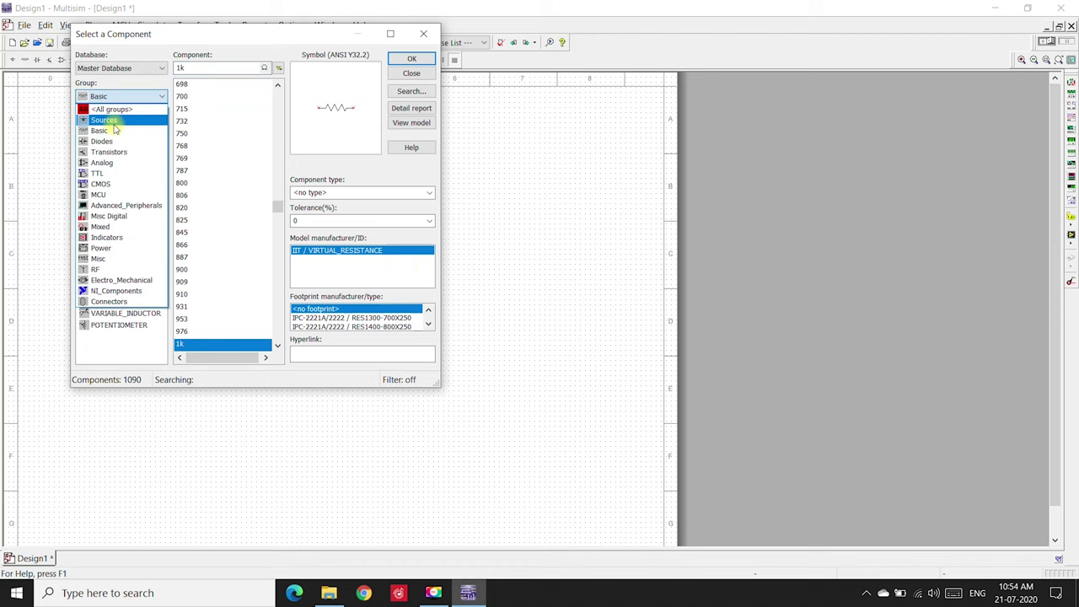
pyautogui.click(118, 124)
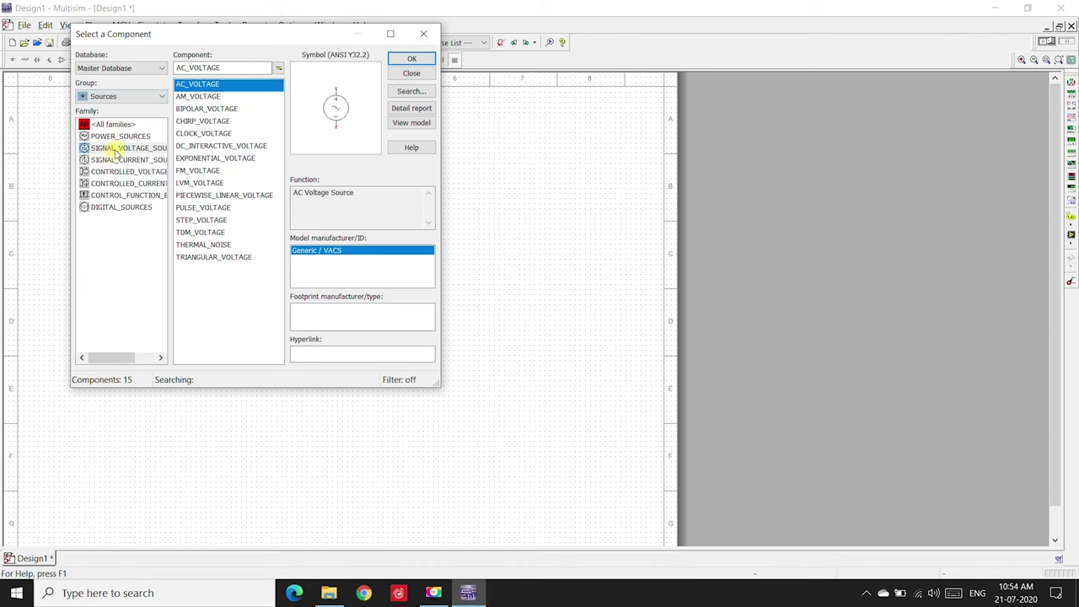
pyautogui.click(115, 137)
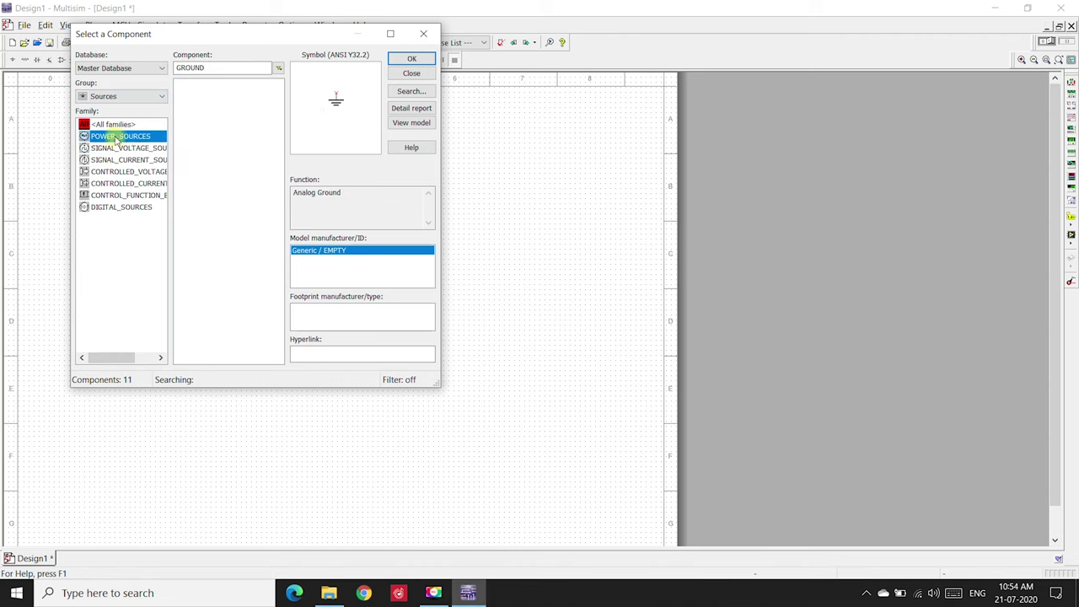
pyautogui.click(400, 59)
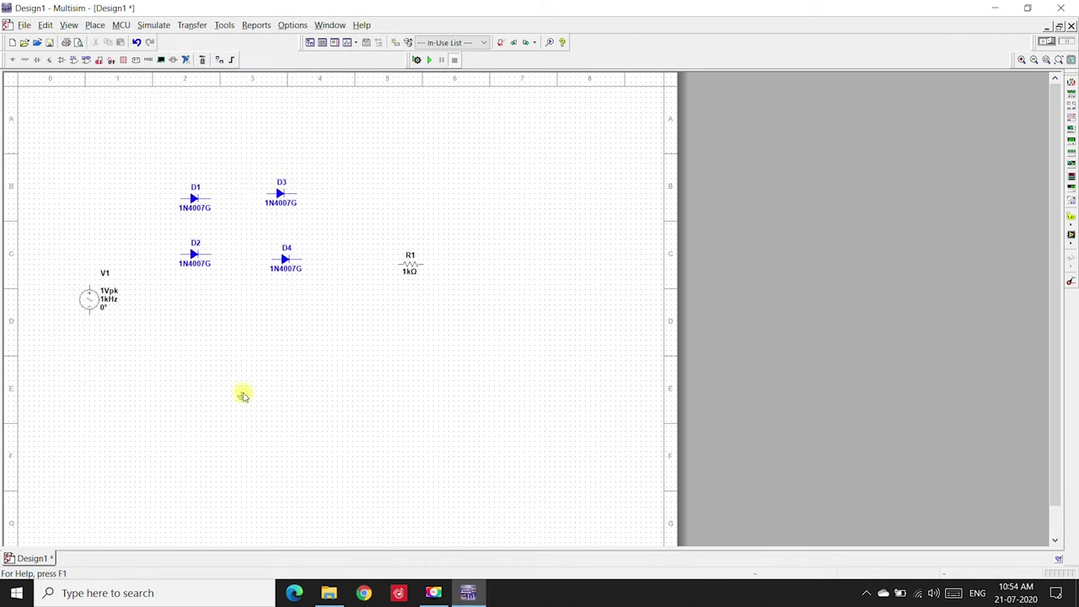
pyautogui.click(242, 396)
pyautogui.click(411, 74)
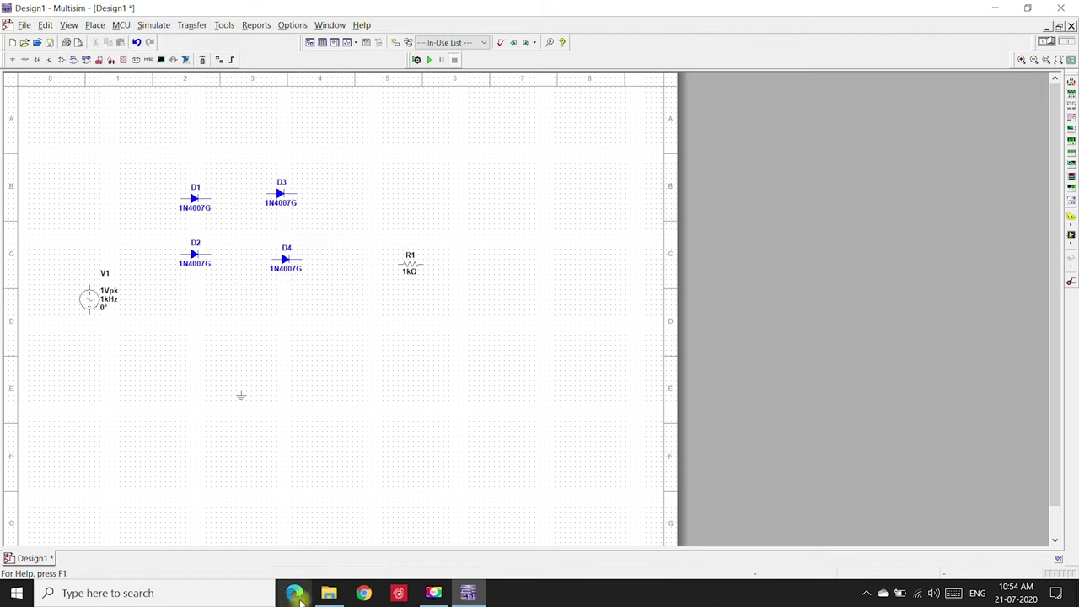
pyautogui.click(329, 593)
# Open Annotation 2020-07-20 200711.png showing the 12 Vpk 50 Hz reference circuit with oscilloscope
pyautogui.doubleClick(167, 108)
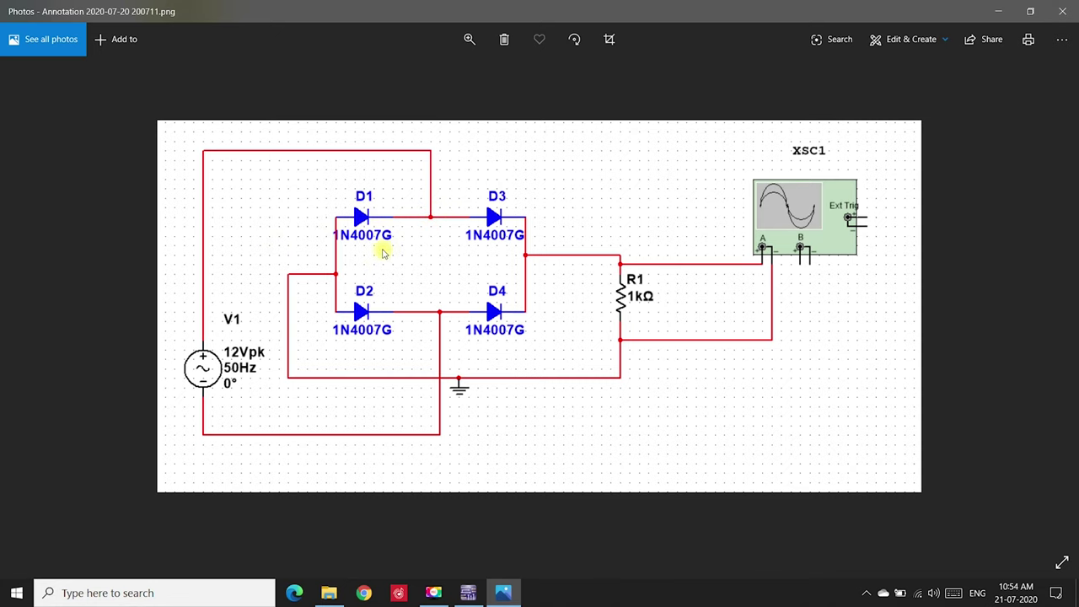
# Wire the diodes into a bridge: D1–D3, D3–D4, D2–D4 and D1–D2
pyautogui.click(468, 593)
pyautogui.scroll(1, 217, 207)
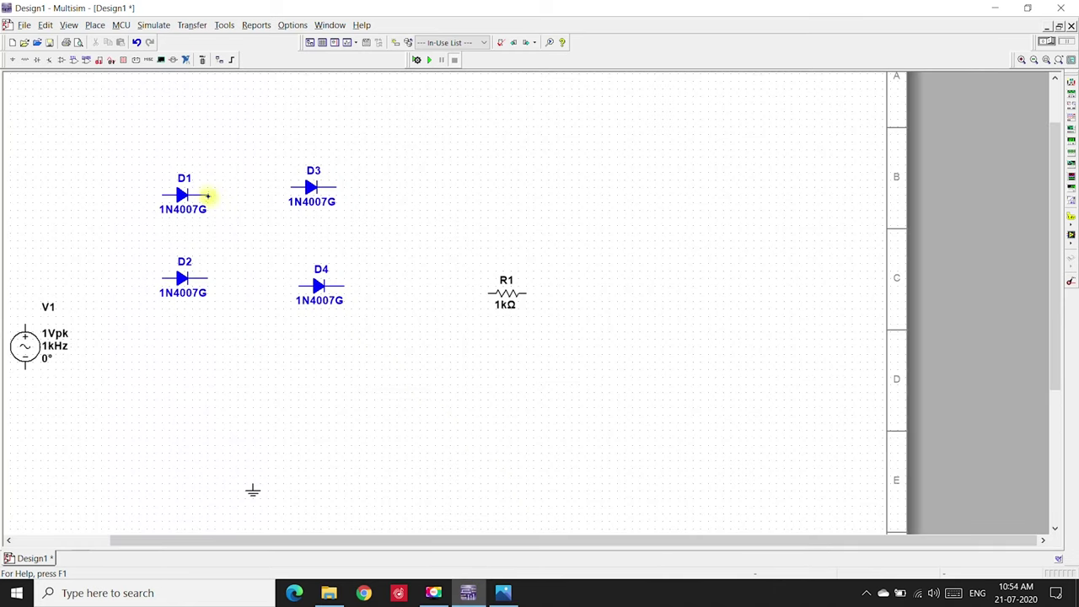
pyautogui.click(206, 194)
pyautogui.click(290, 187)
pyautogui.click(335, 187)
pyautogui.click(344, 287)
pyautogui.click(207, 278)
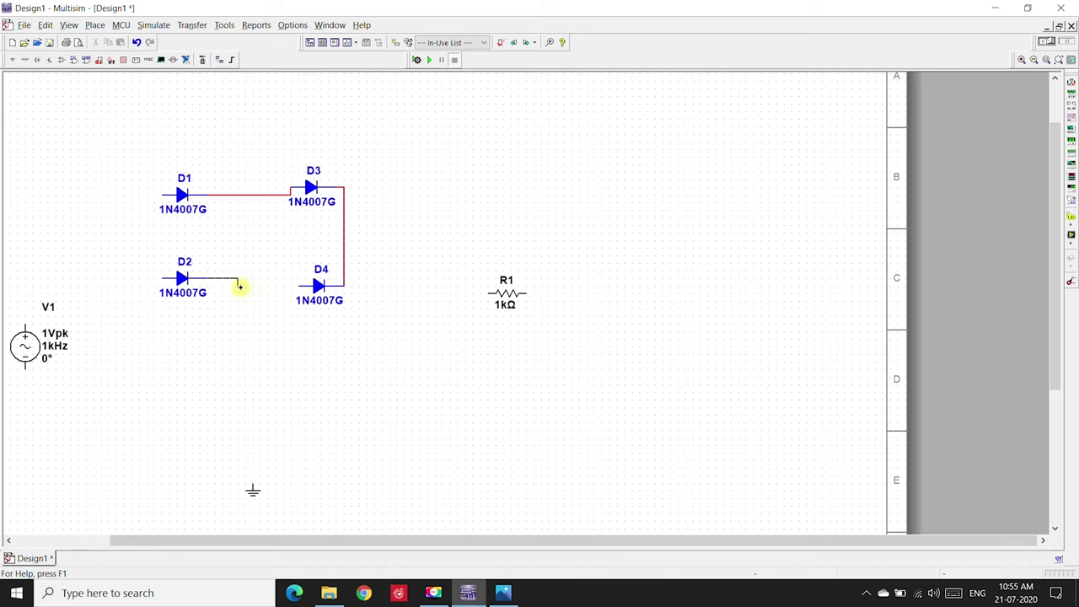
pyautogui.click(298, 284)
pyautogui.click(156, 196)
pyautogui.click(161, 277)
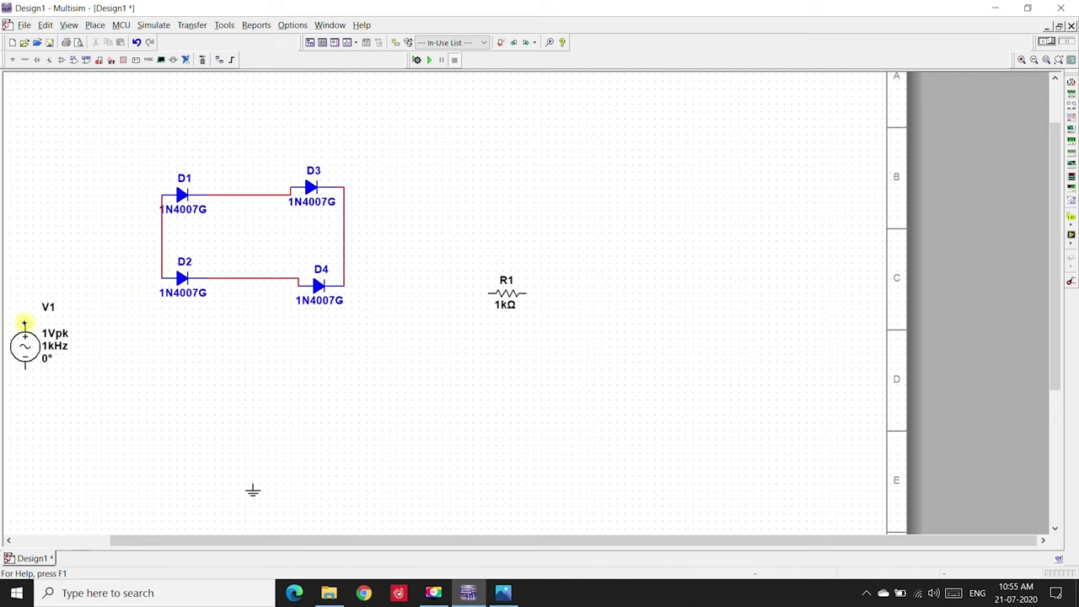
# Connect V1's top terminal to the D1–D3 wire and its bottom to the D2–D4 wire
pyautogui.click(25, 324)
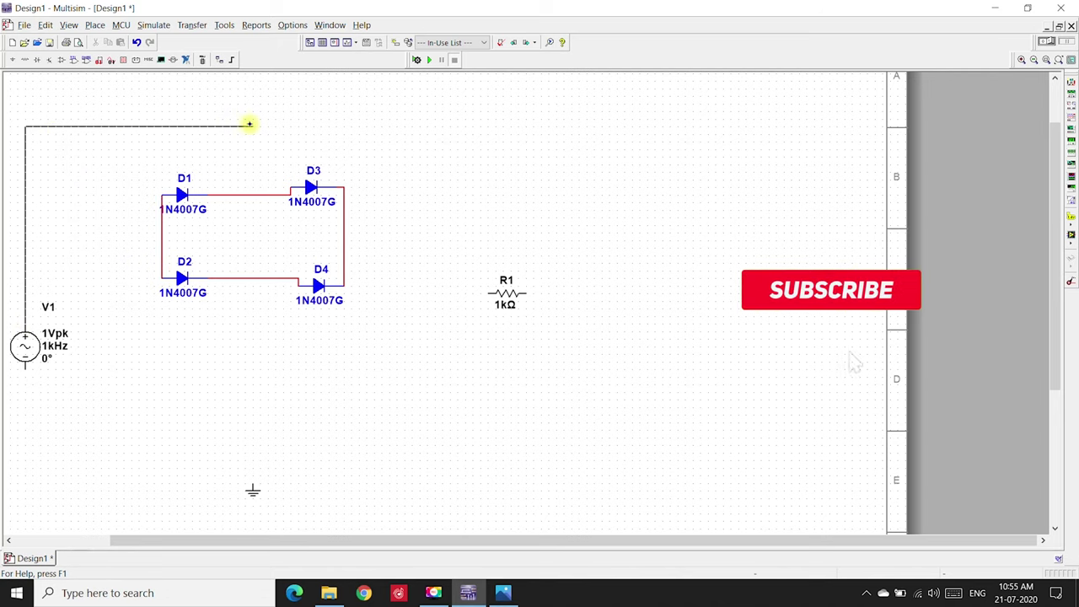
pyautogui.click(247, 194)
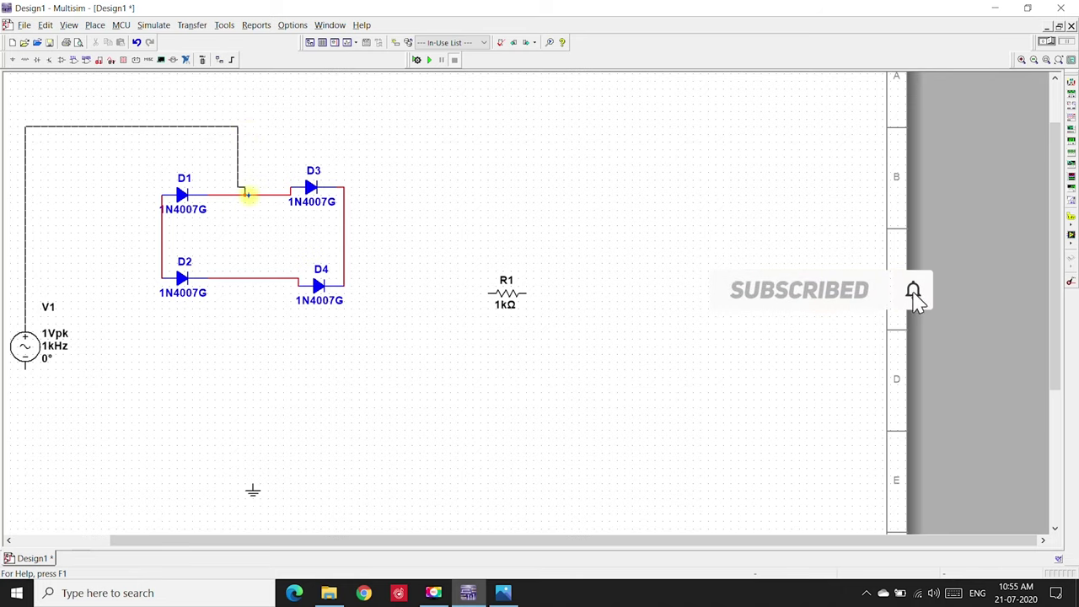
pyautogui.click(26, 368)
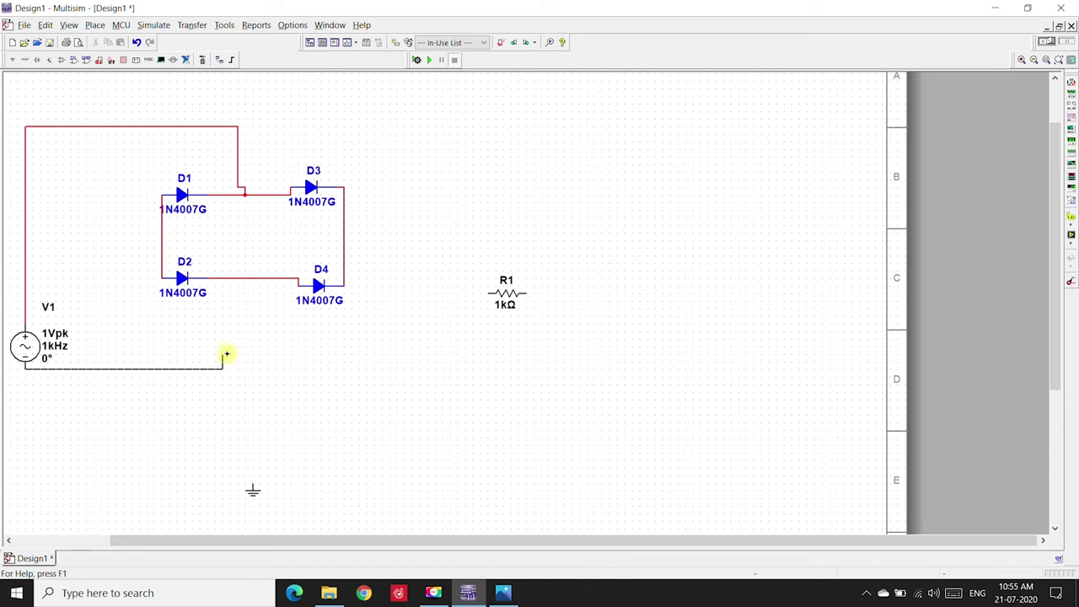
pyautogui.click(253, 279)
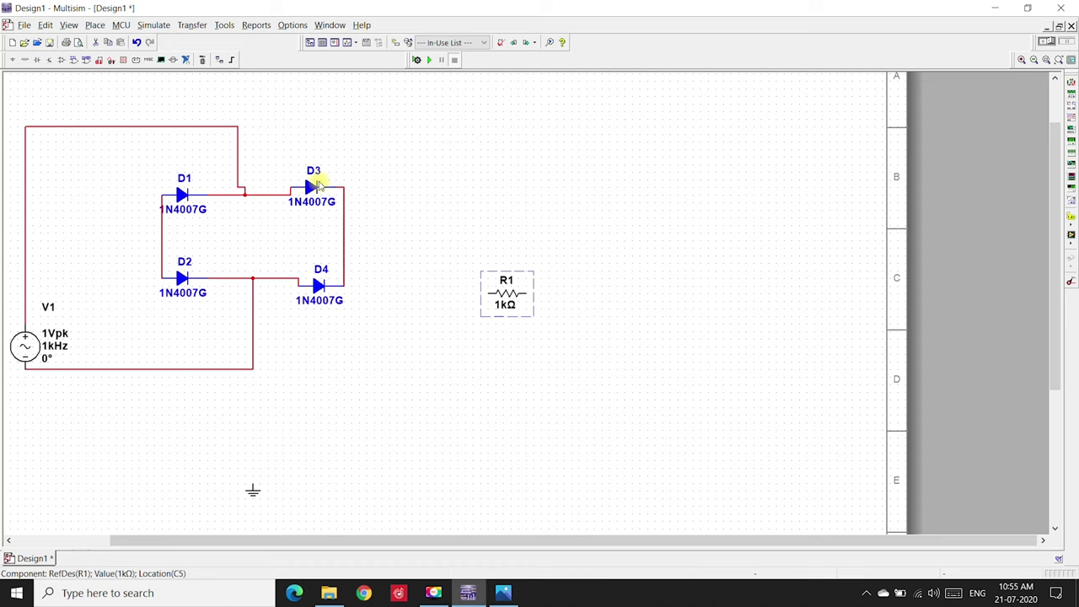
# Rotate R1 90° beside the bridge and wire it to the D3–D4 and D1–D2 nodes
pyautogui.rightClick(505, 295)
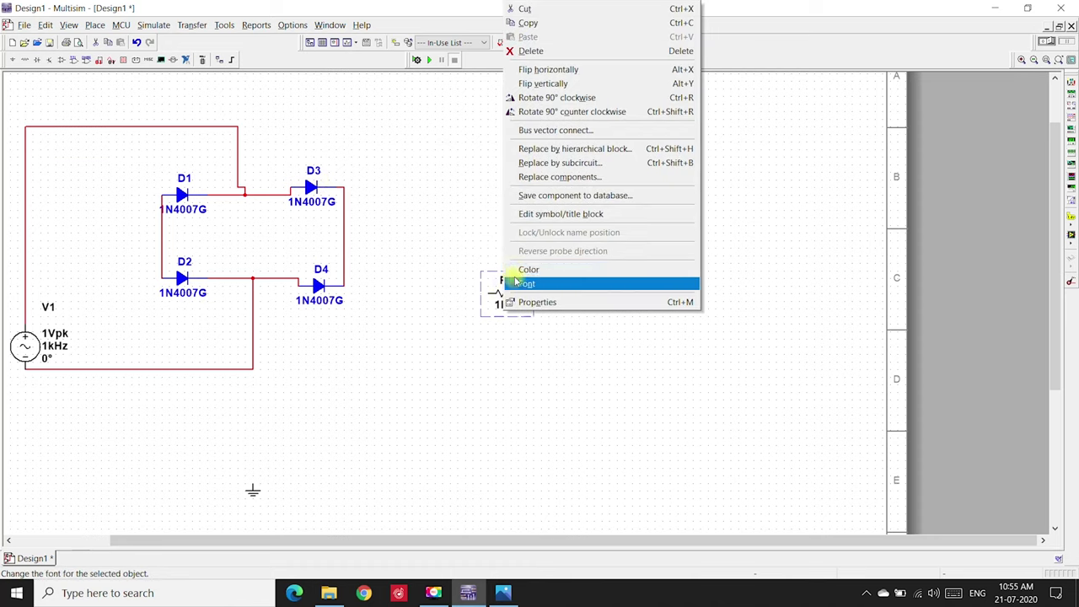
pyautogui.click(553, 99)
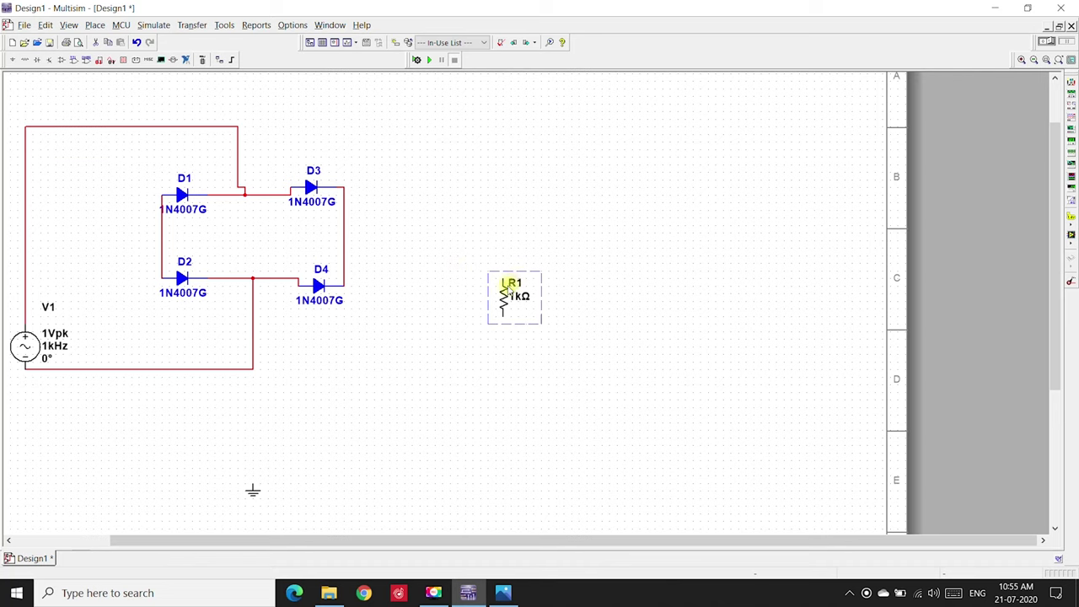
pyautogui.moveTo(504, 291); pyautogui.dragTo(430, 269)
pyautogui.click(414, 212)
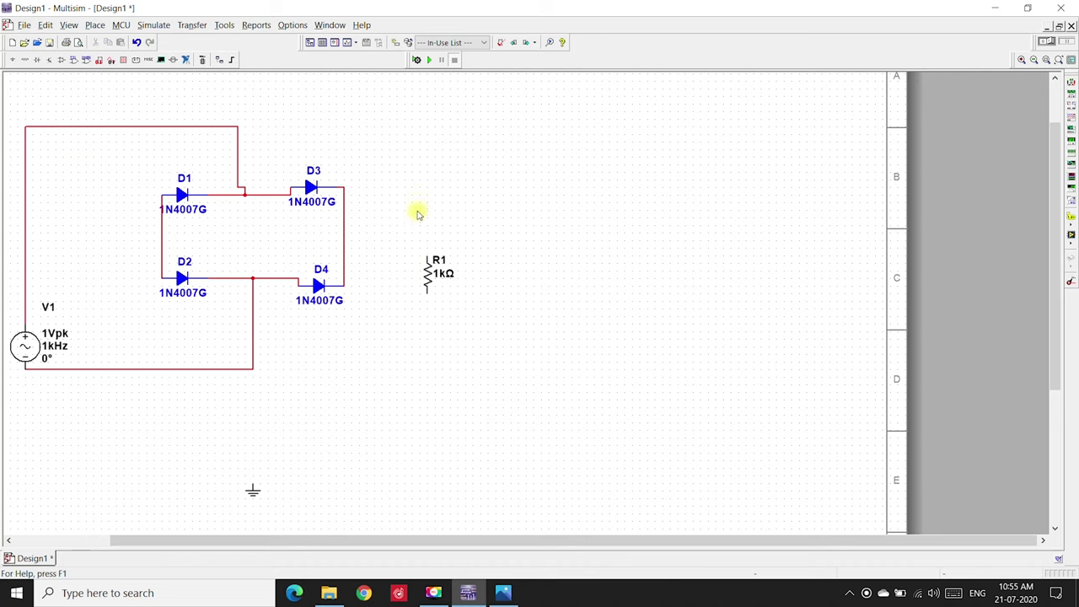
pyautogui.click(428, 258)
pyautogui.click(346, 228)
pyautogui.click(426, 290)
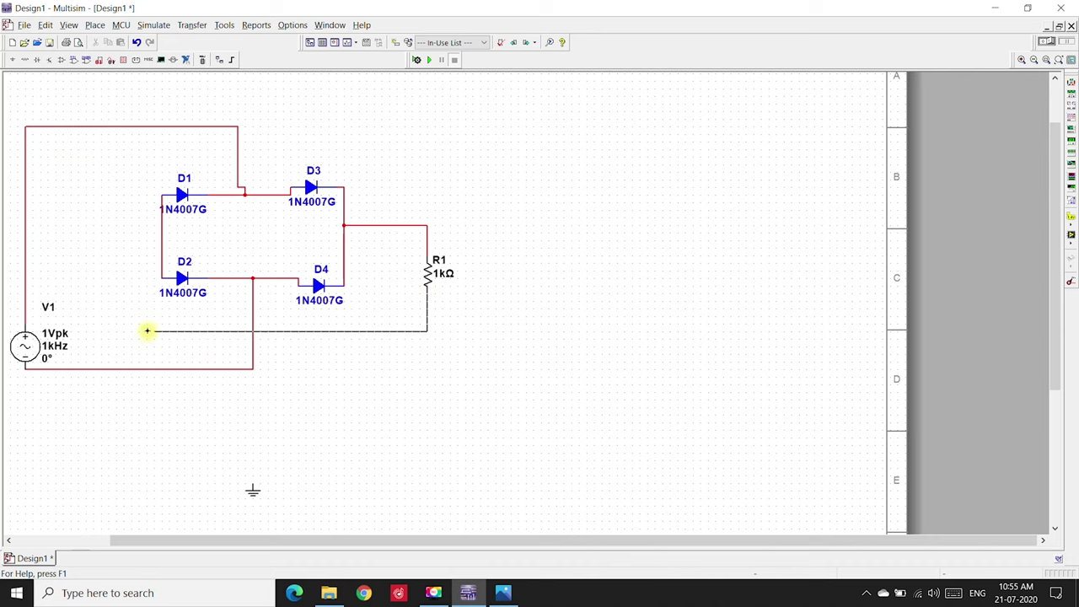
pyautogui.click(158, 233)
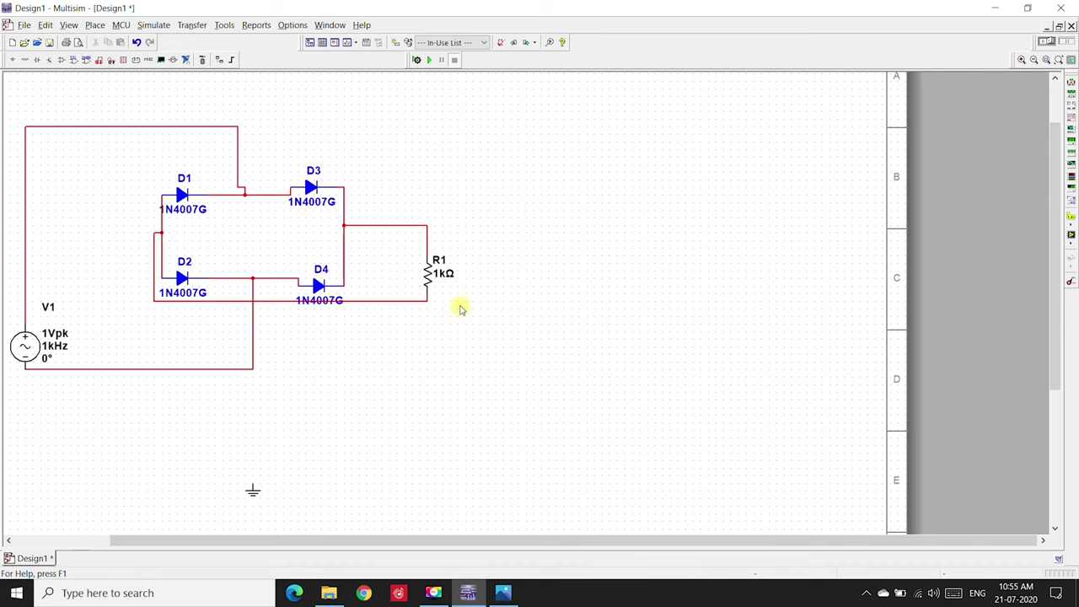
# Lower R1's return wire below the diodes and attach the ground symbol to it
pyautogui.doubleClick(368, 301)
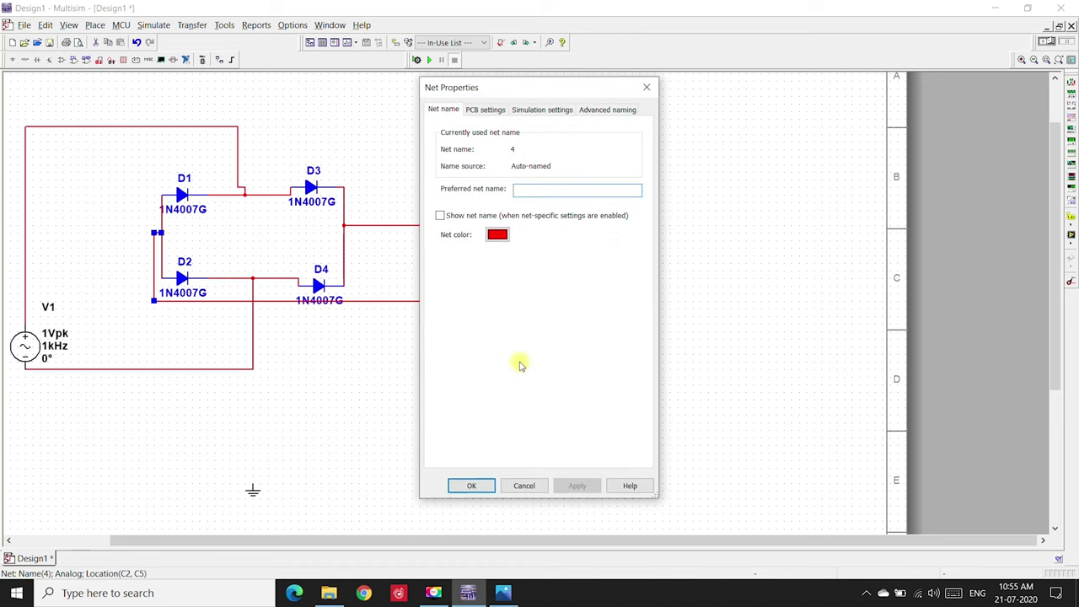
pyautogui.click(529, 486)
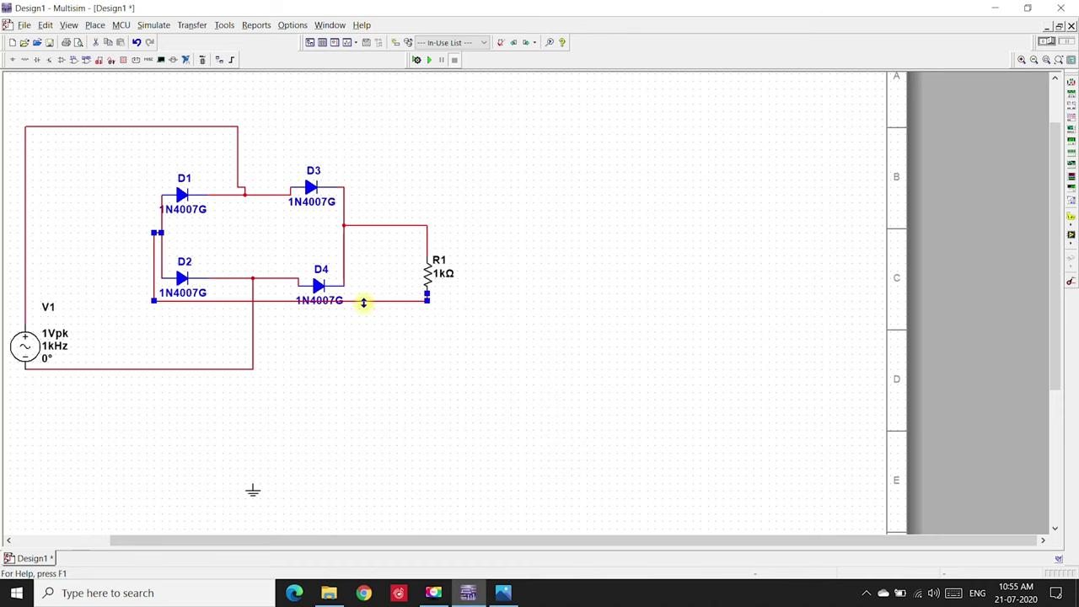
pyautogui.moveTo(363, 337); pyautogui.dragTo(363, 338)
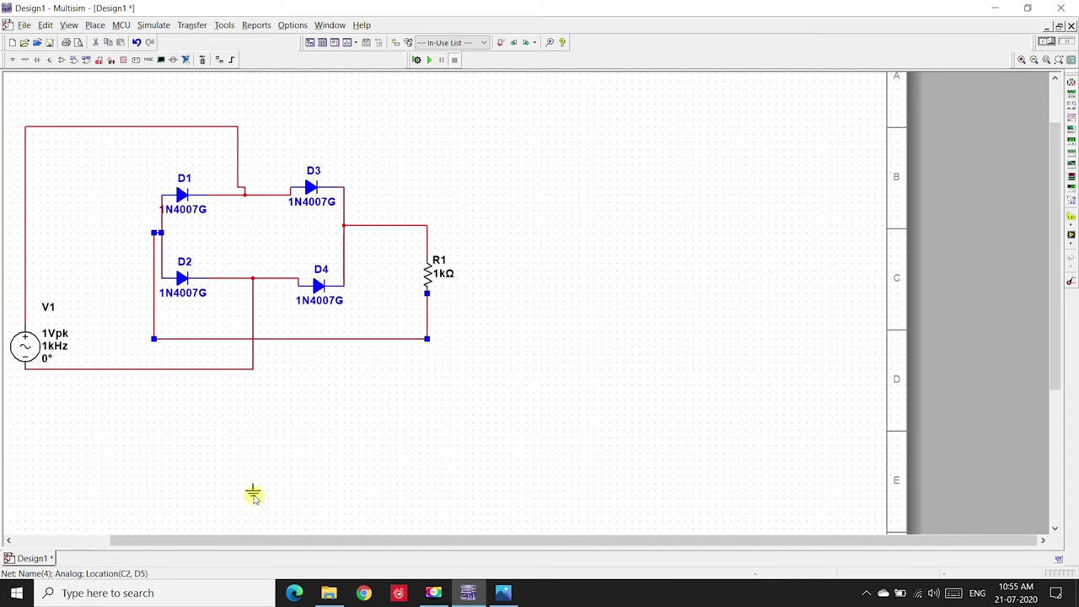
pyautogui.moveTo(252, 494); pyautogui.dragTo(284, 346)
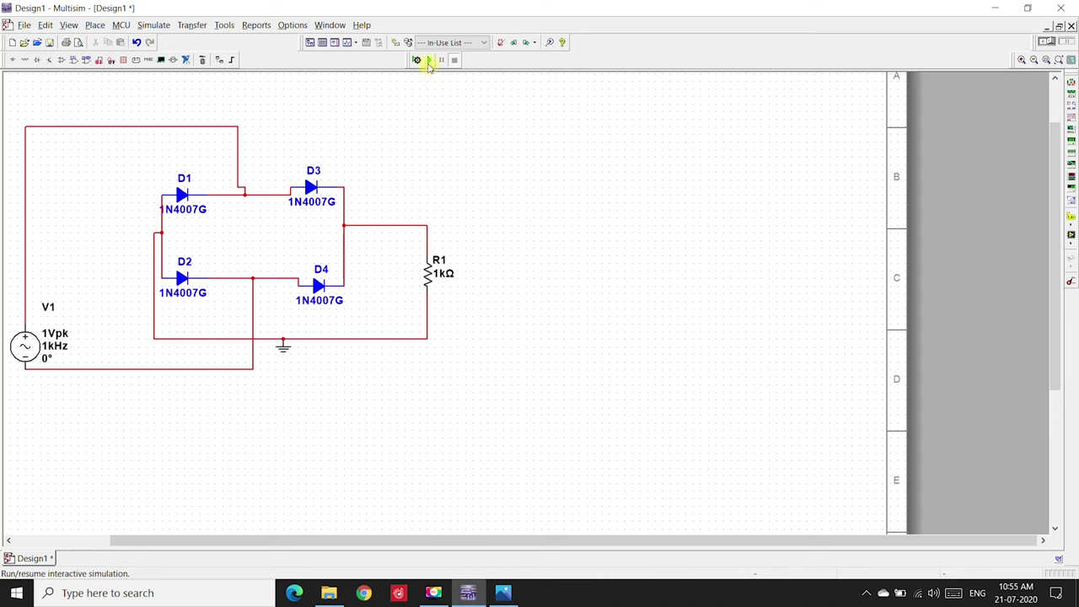
# Set V1 to 12 Vpk at 50 Hz and start the simulation
pyautogui.doubleClick(24, 348)
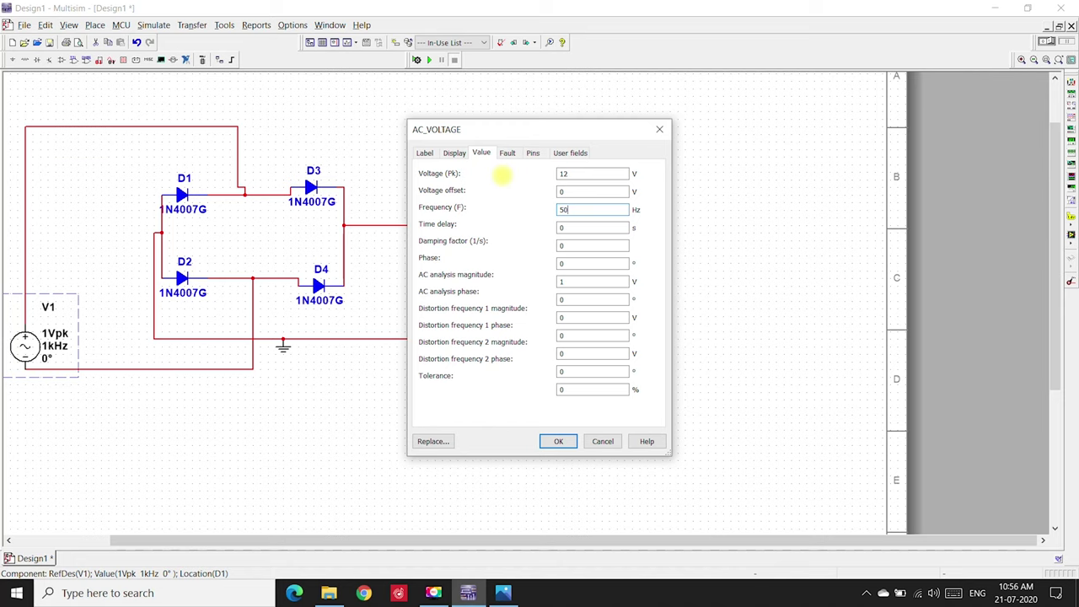
pyautogui.press('Return')
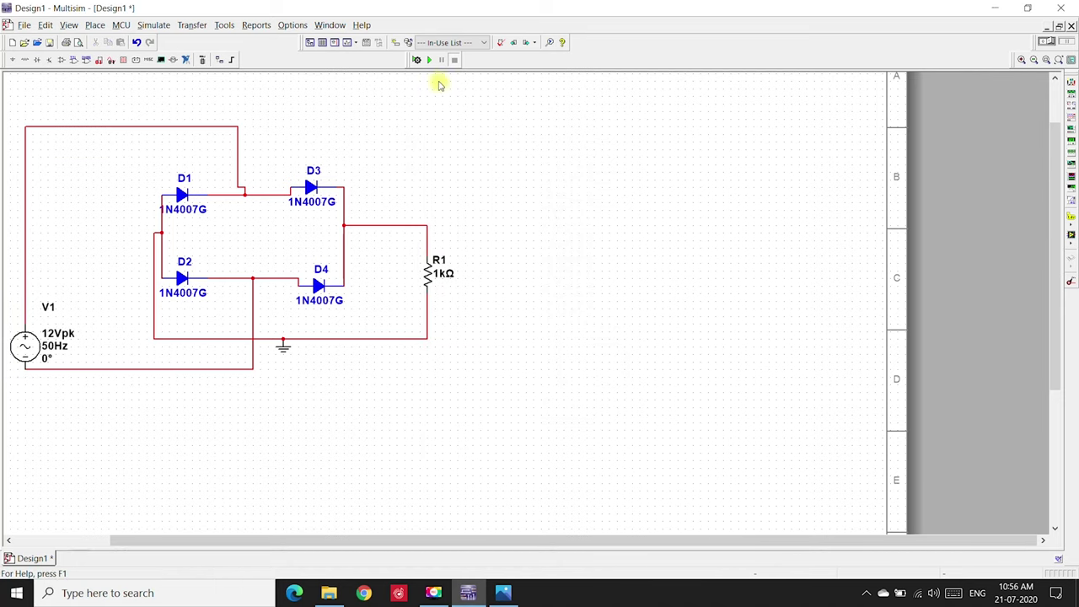
pyautogui.click(432, 60)
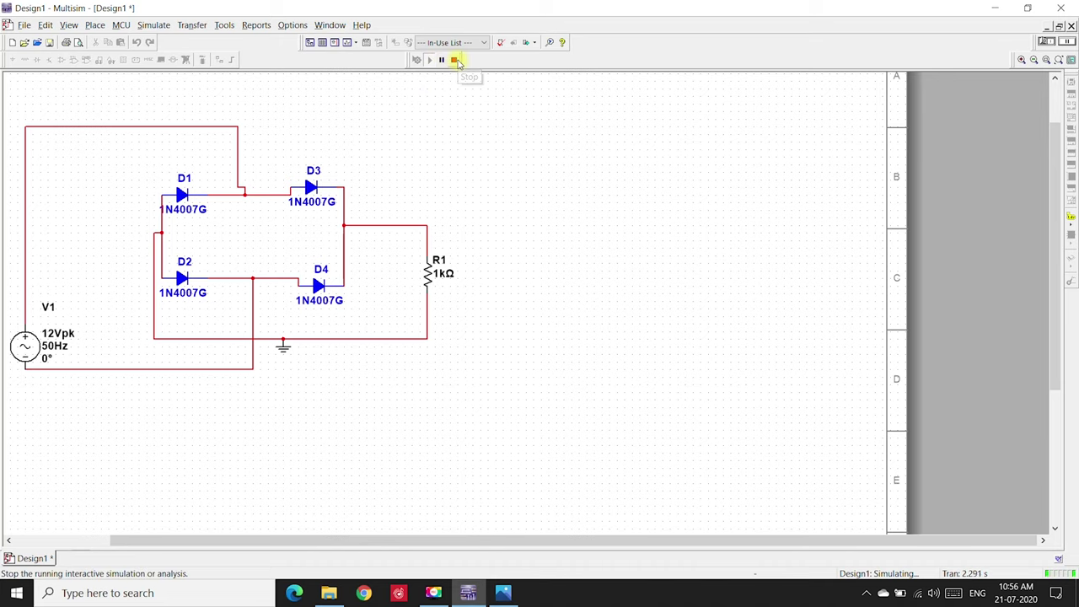
# Stop the simulation, add oscilloscope XSC1, and wire channel A's terminals across R1
pyautogui.click(456, 60)
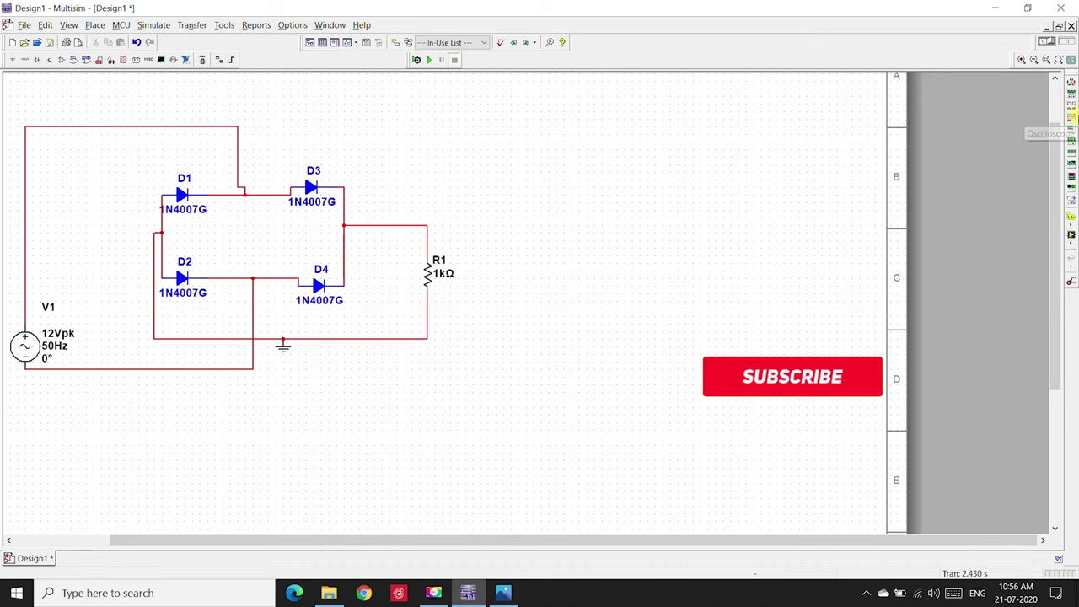
pyautogui.click(1071, 116)
pyautogui.click(590, 249)
pyautogui.click(566, 203)
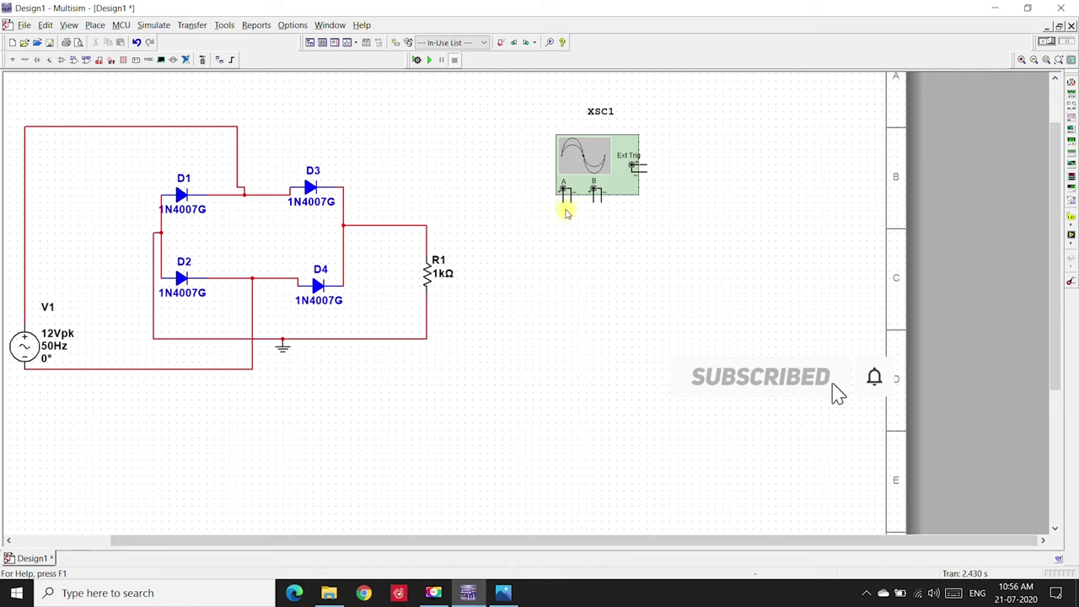
pyautogui.click(563, 199)
pyautogui.click(430, 238)
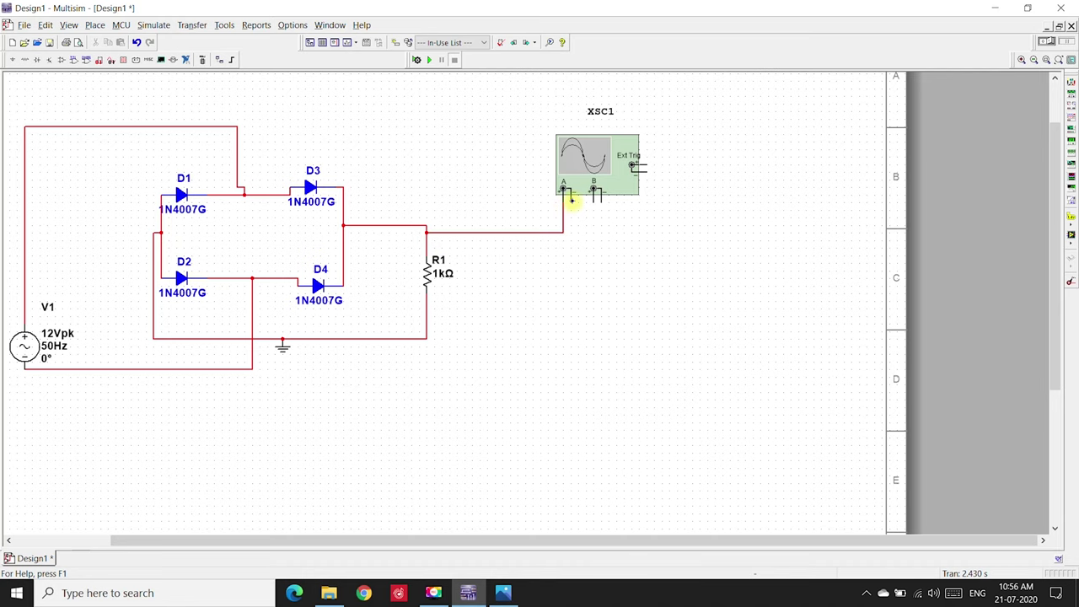
pyautogui.click(571, 199)
pyautogui.click(426, 309)
# Run the simulation and check XSC1's full-wave pulses peaking at 10.650 V
pyautogui.click(432, 61)
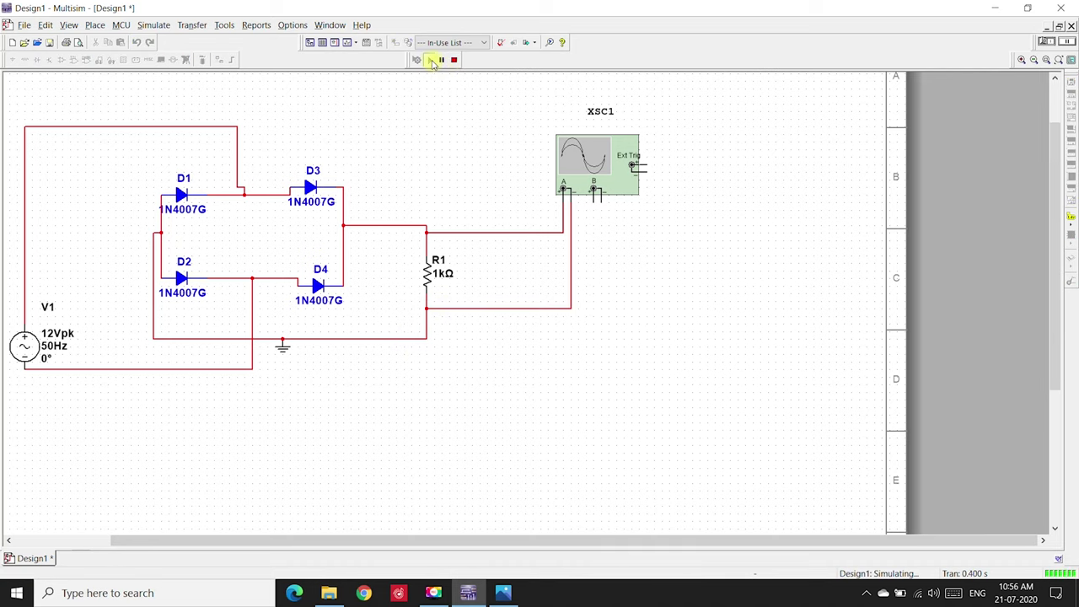
pyautogui.doubleClick(580, 156)
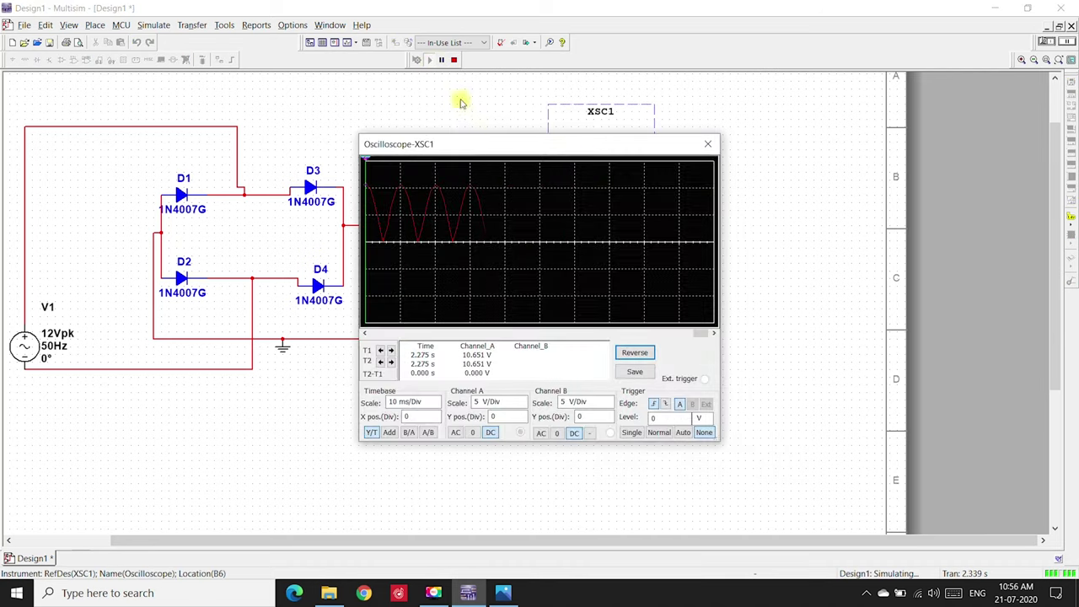
pyautogui.click(454, 60)
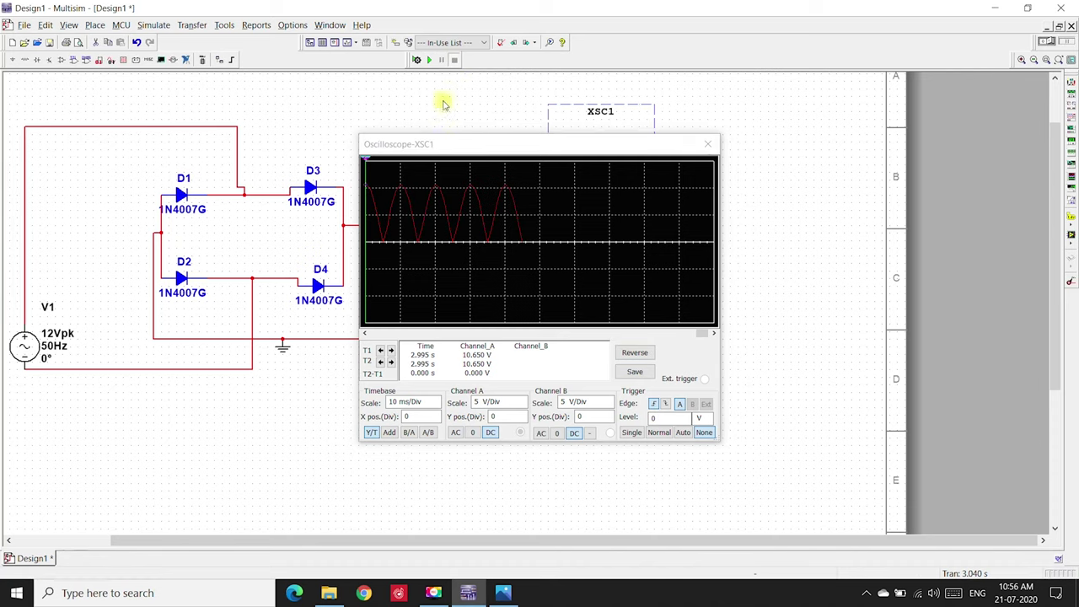
pyautogui.click(446, 333)
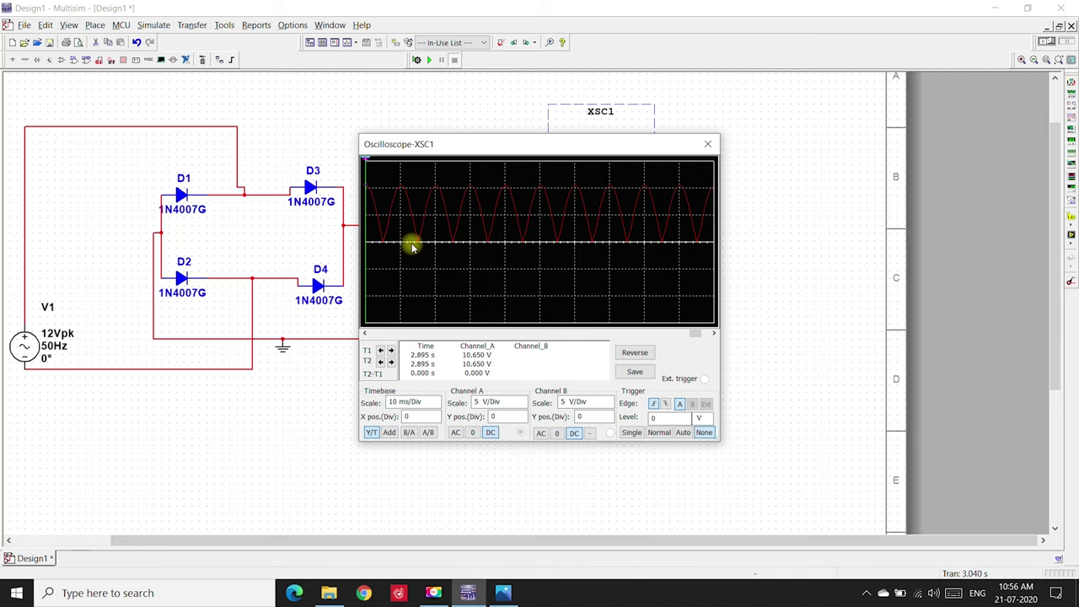
pyautogui.click(708, 144)
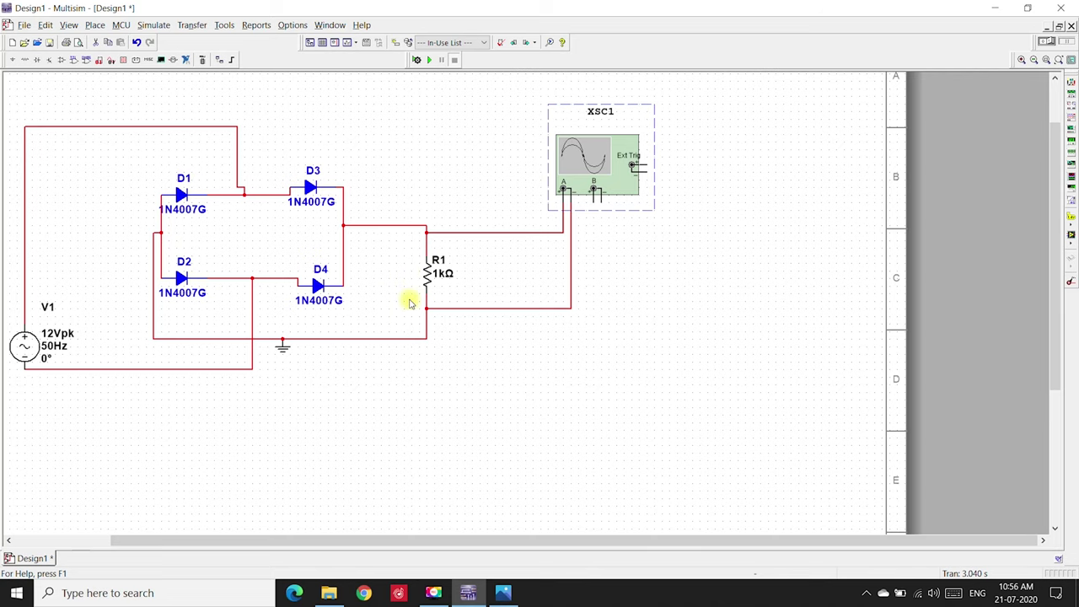
# Place a 10µ capacitor C1 from Basic > CAPACITOR between D4 and R1
pyautogui.rightClick(417, 376)
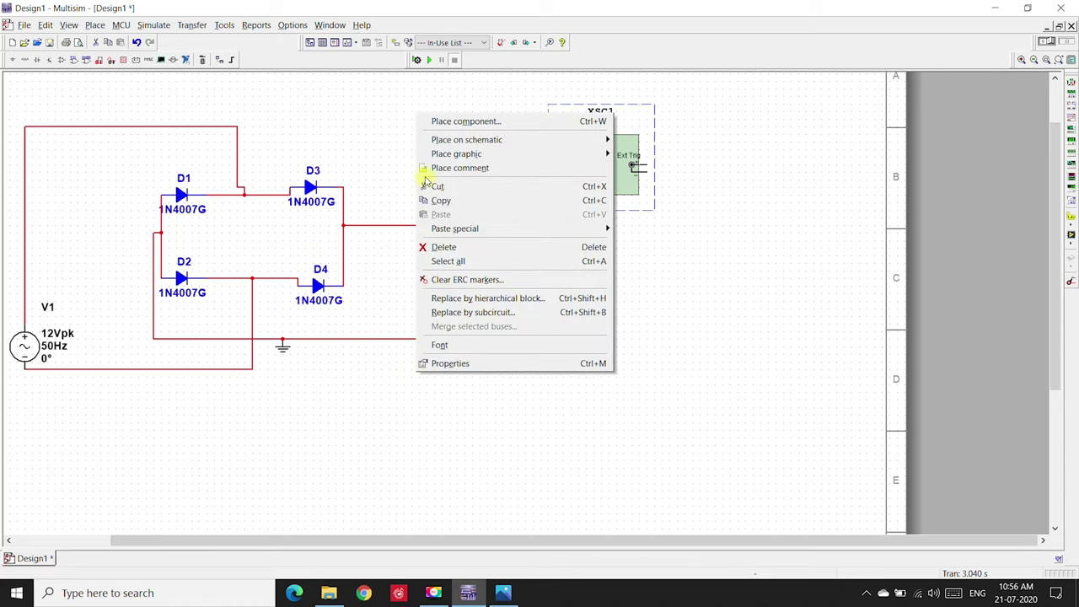
pyautogui.click(434, 122)
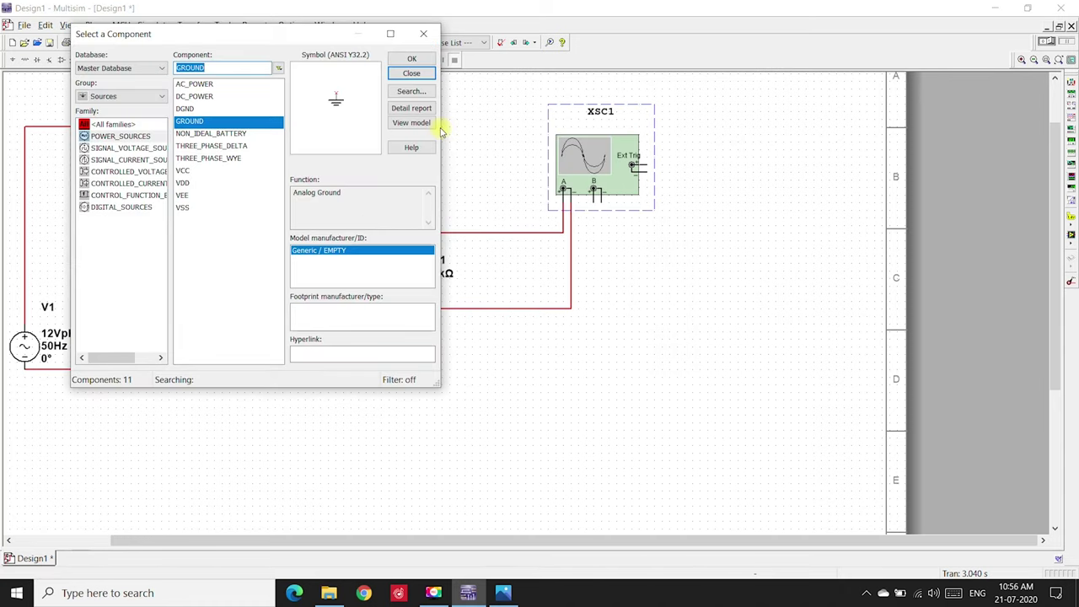
pyautogui.click(149, 97)
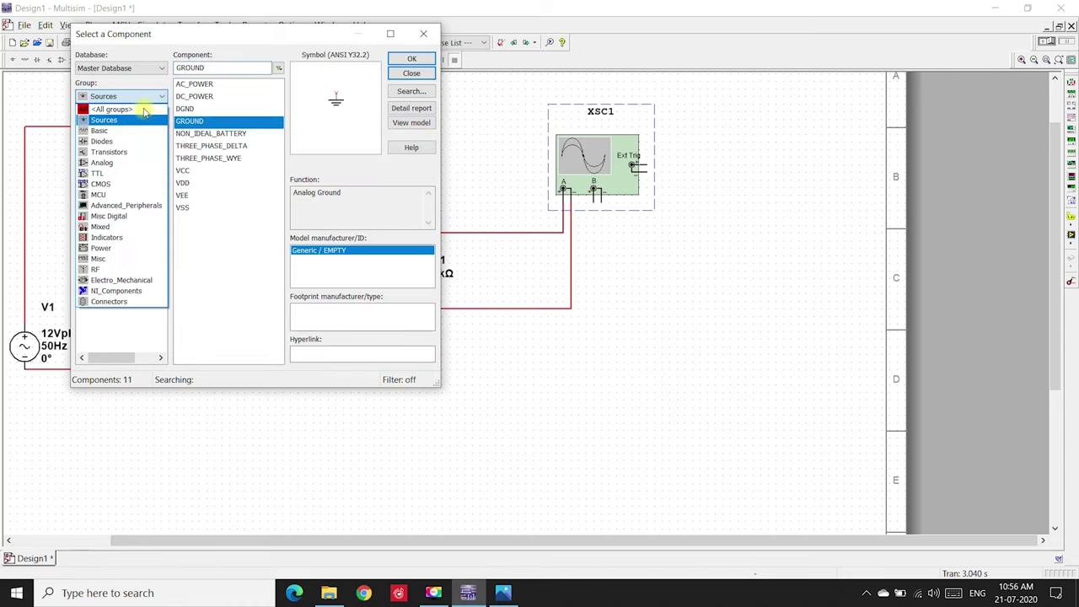
pyautogui.click(132, 133)
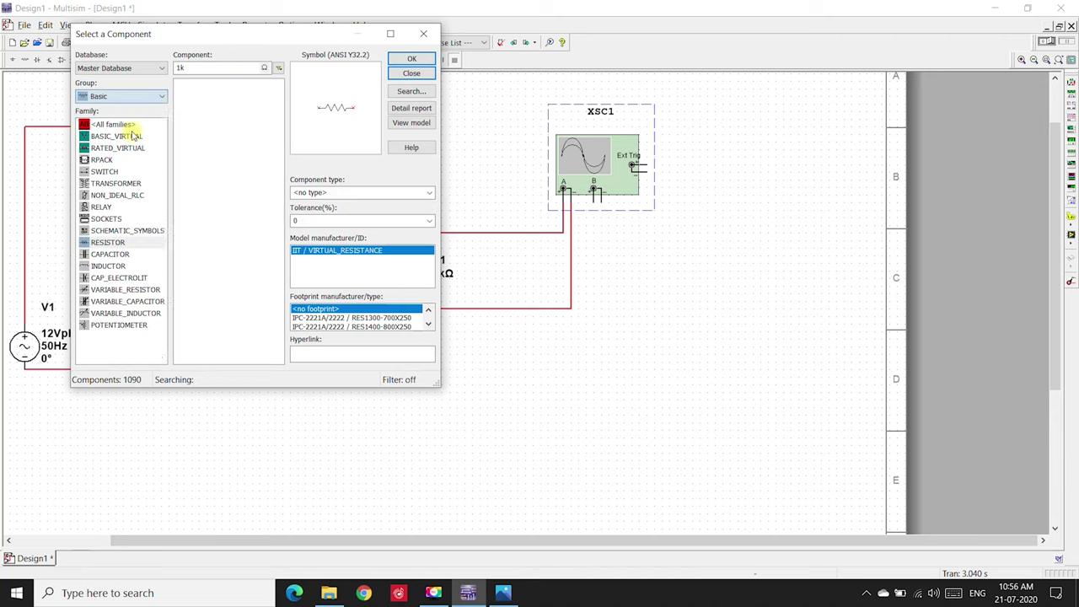
pyautogui.click(112, 255)
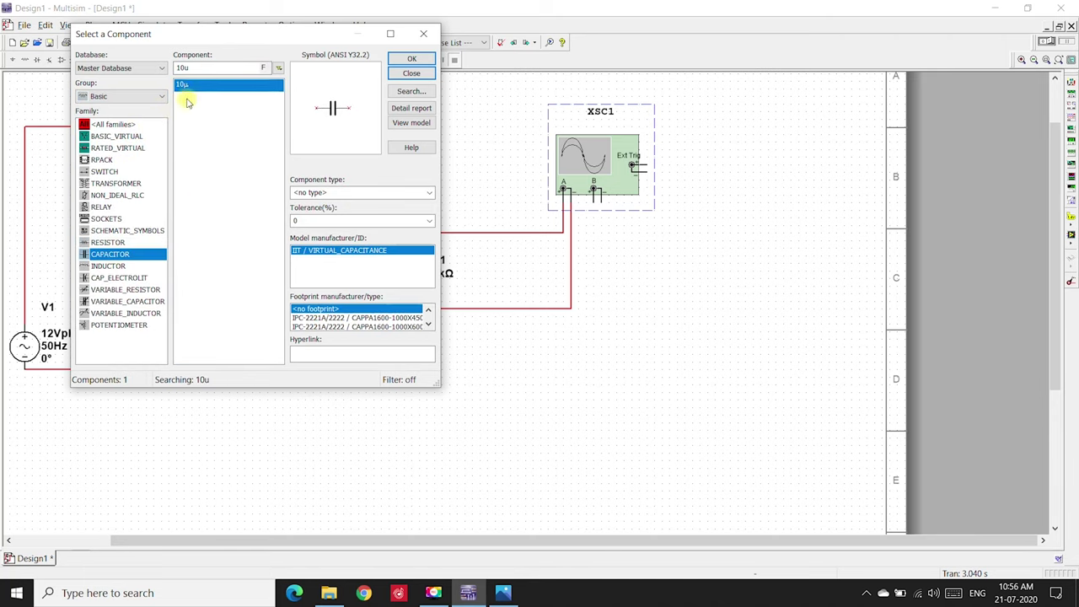
pyautogui.click(411, 60)
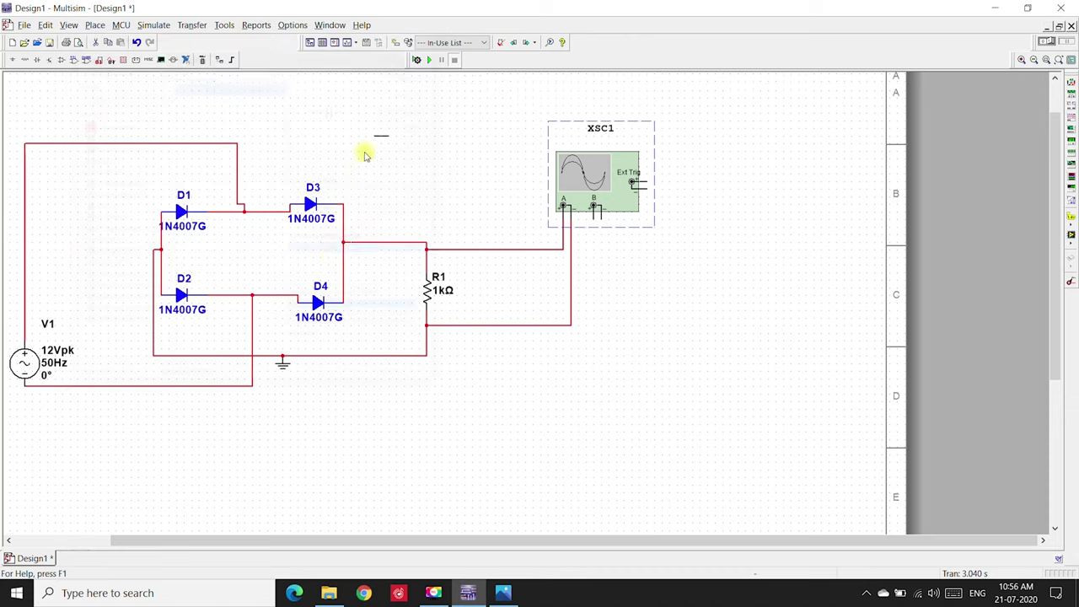
pyautogui.click(363, 293)
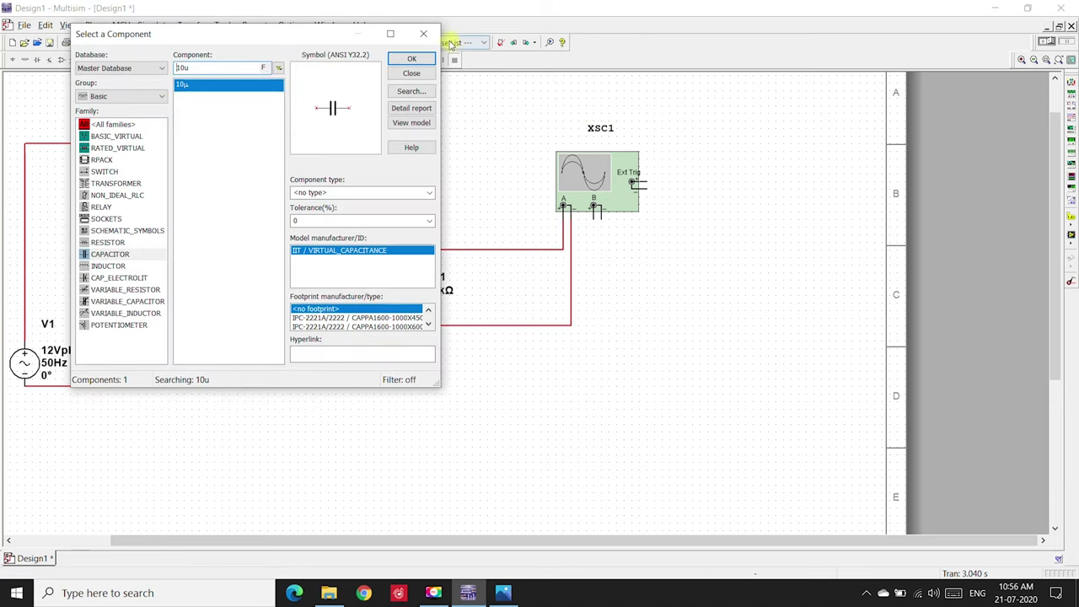
pyautogui.click(412, 73)
# Rotate C1 90° upright and wire its bottom pin to the ground wire
pyautogui.click(377, 288)
pyautogui.rightClick(381, 295)
pyautogui.click(403, 97)
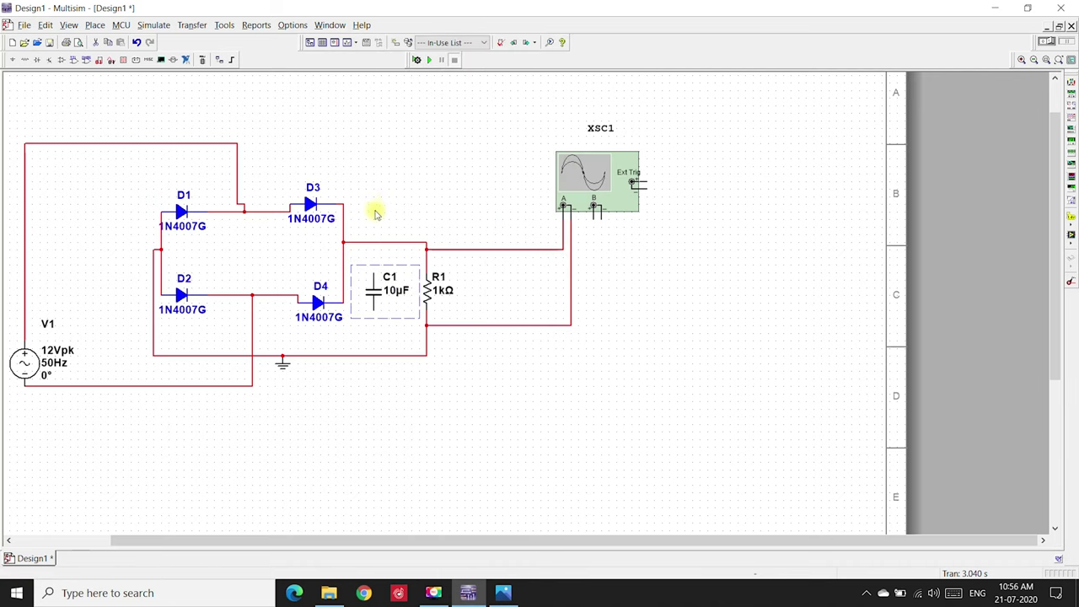
pyautogui.click(377, 257)
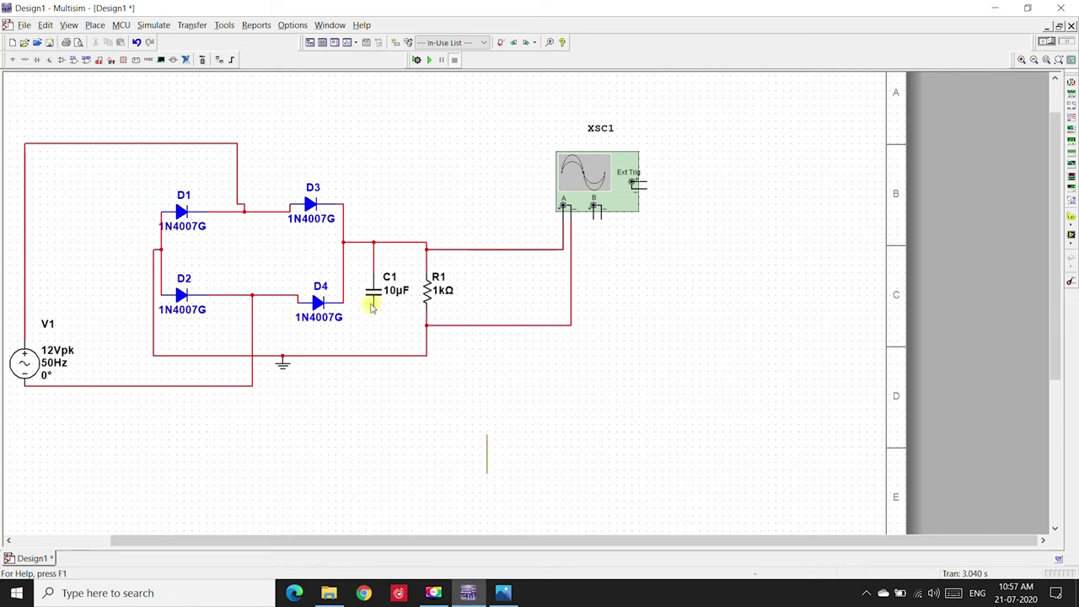
pyautogui.moveTo(373, 306); pyautogui.dragTo(374, 355)
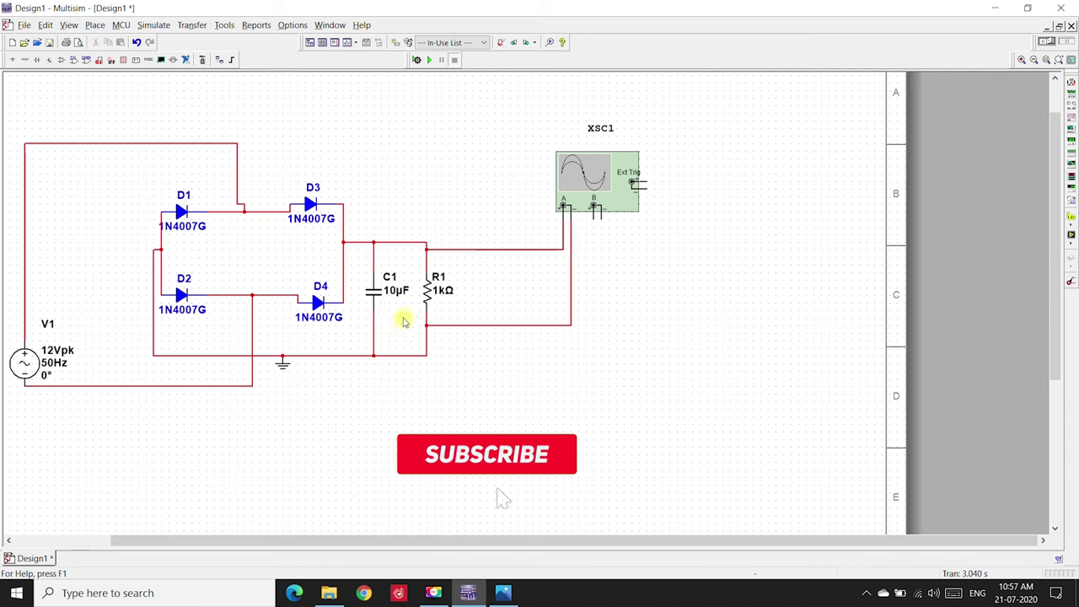
pyautogui.click(428, 60)
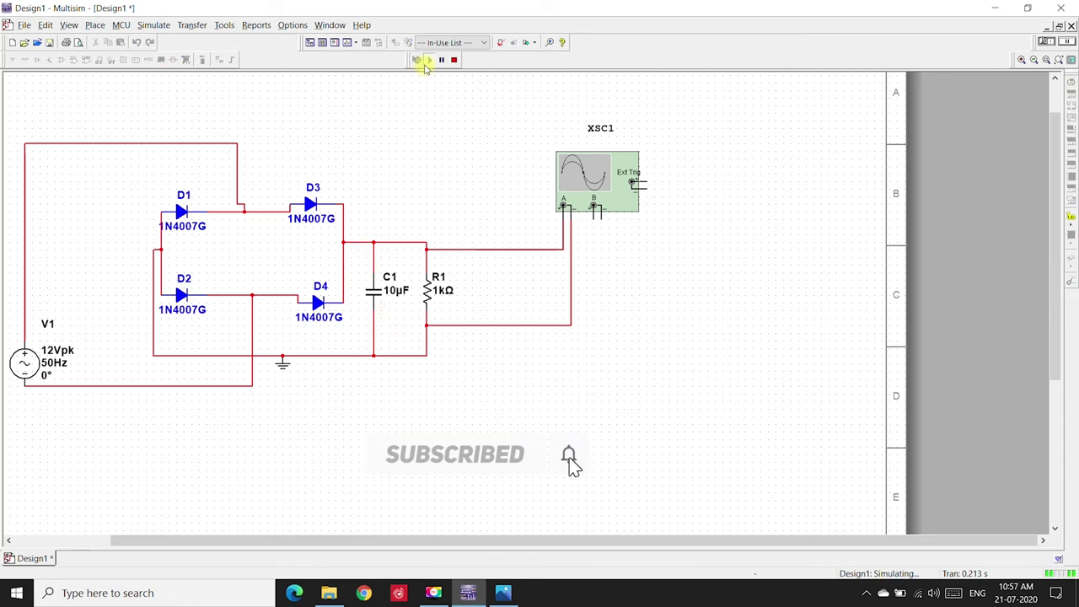
pyautogui.doubleClick(591, 192)
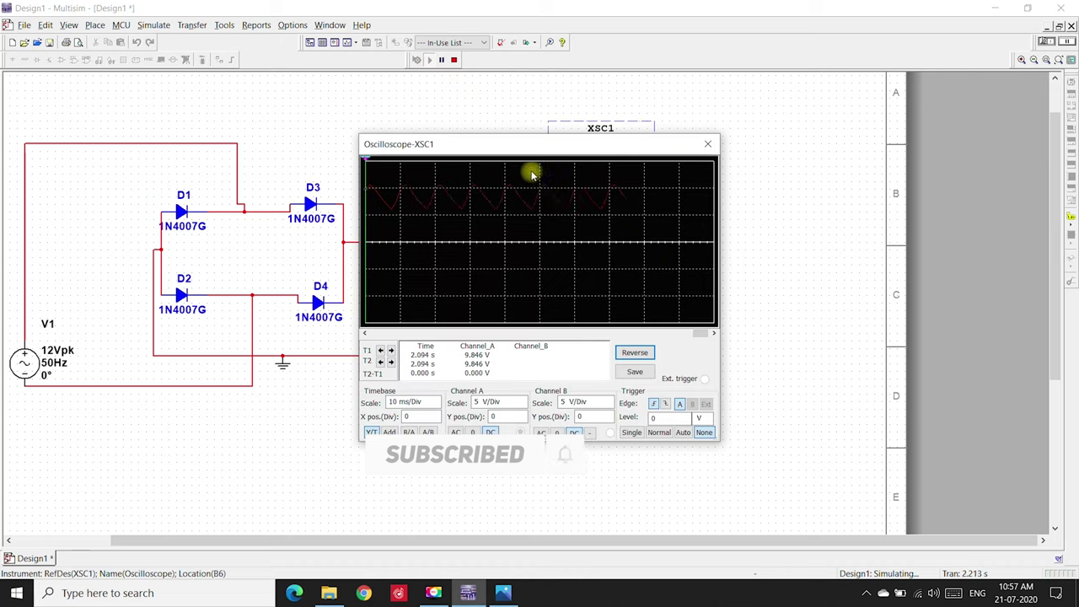
pyautogui.click(454, 60)
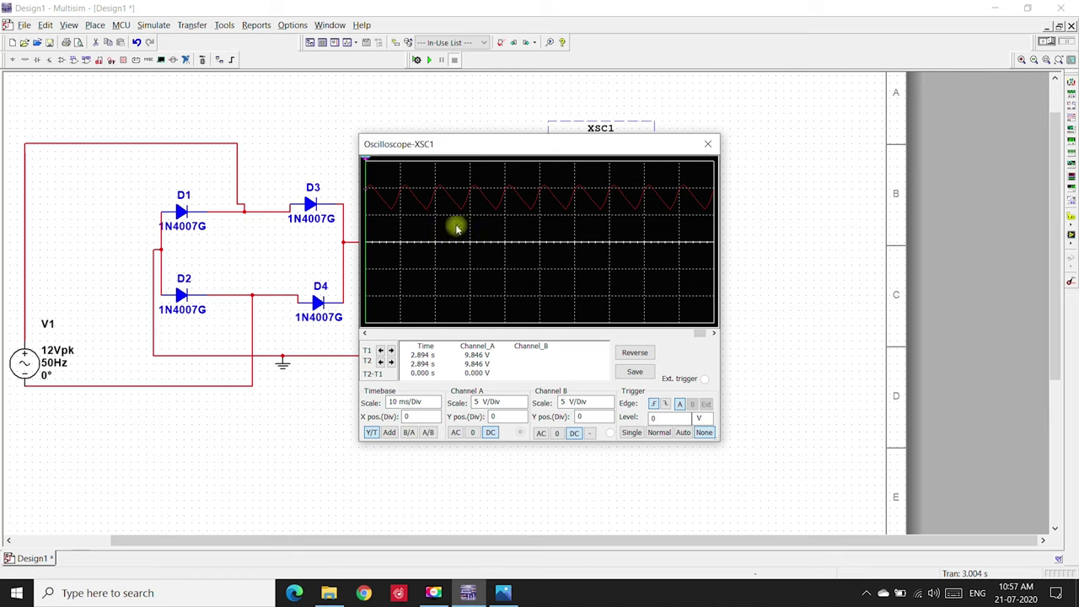
pyautogui.click(708, 144)
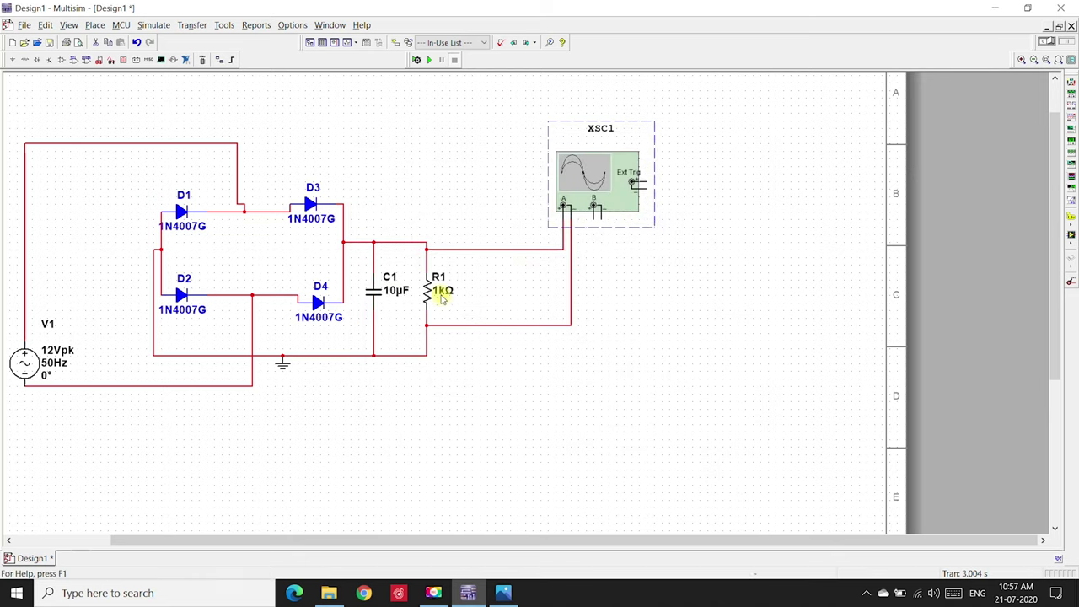